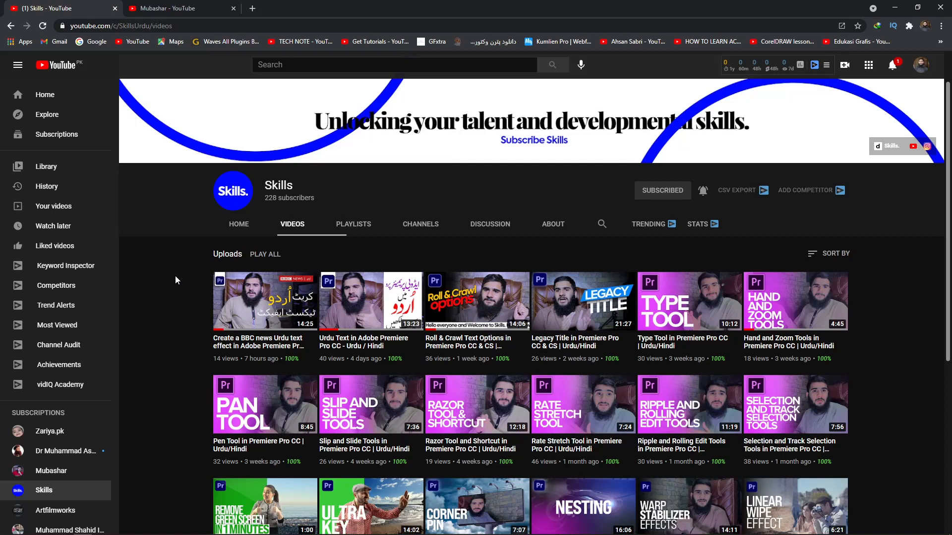
Browse the uploaded videos of the Skills channel and of the second open channel
scroll(175, 298, "down", 10)
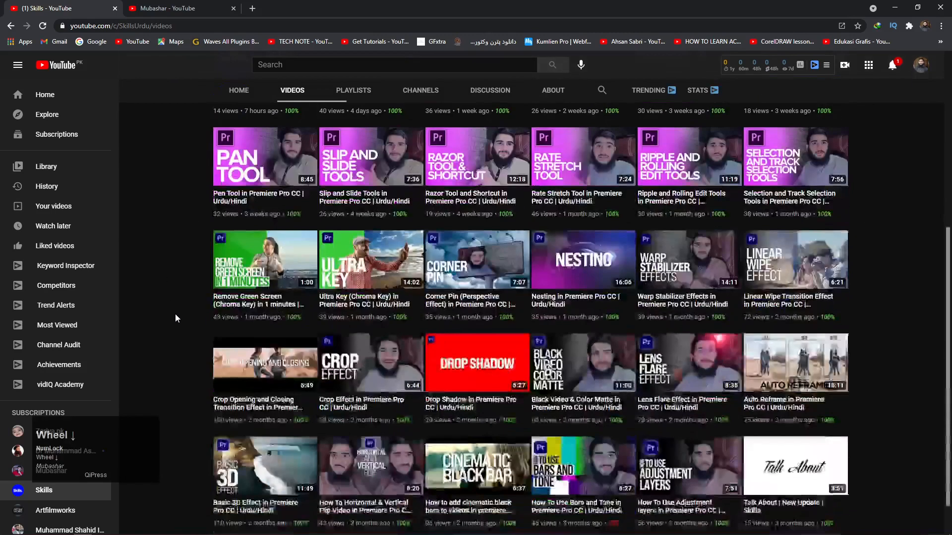
scroll(178, 337, "down", 4)
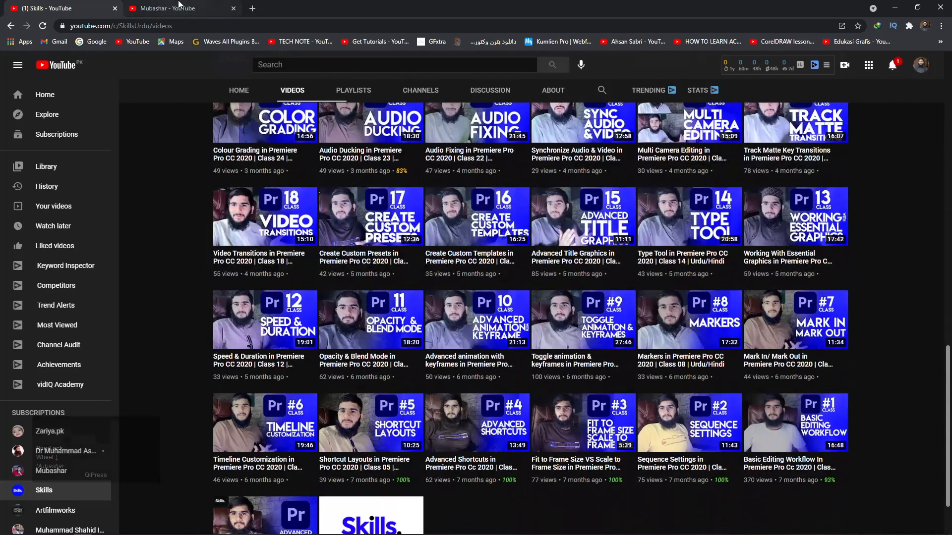
left_click(177, 8)
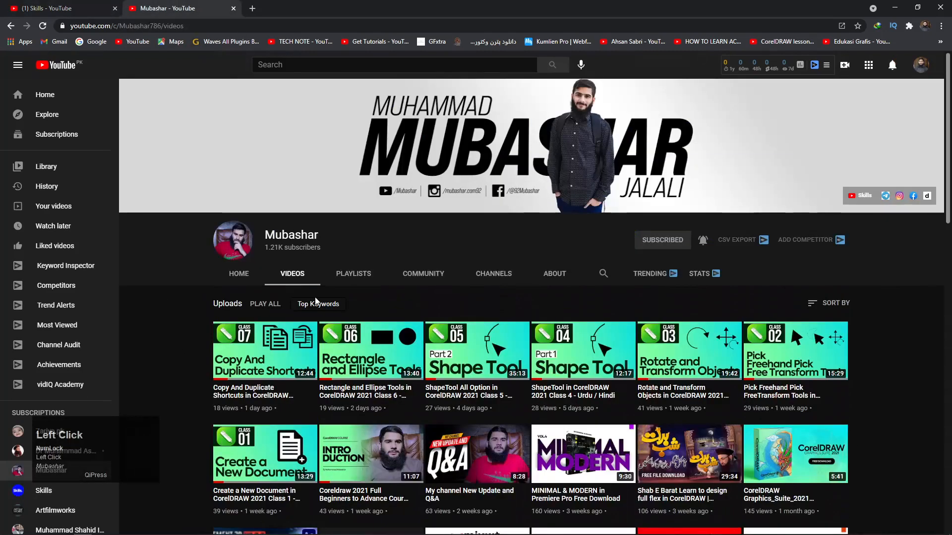
scroll(316, 300, "down", 2)
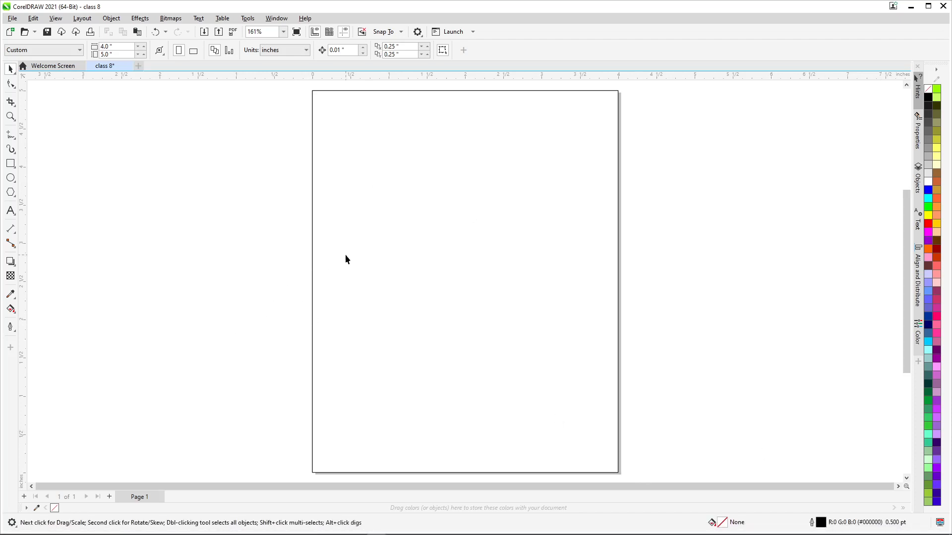
Draw a square about 1.11 inches wide in the page's upper left area and fill it with blue
left_click(11, 164)
left_click_drag(354, 159, 439, 244)
left_click(11, 70)
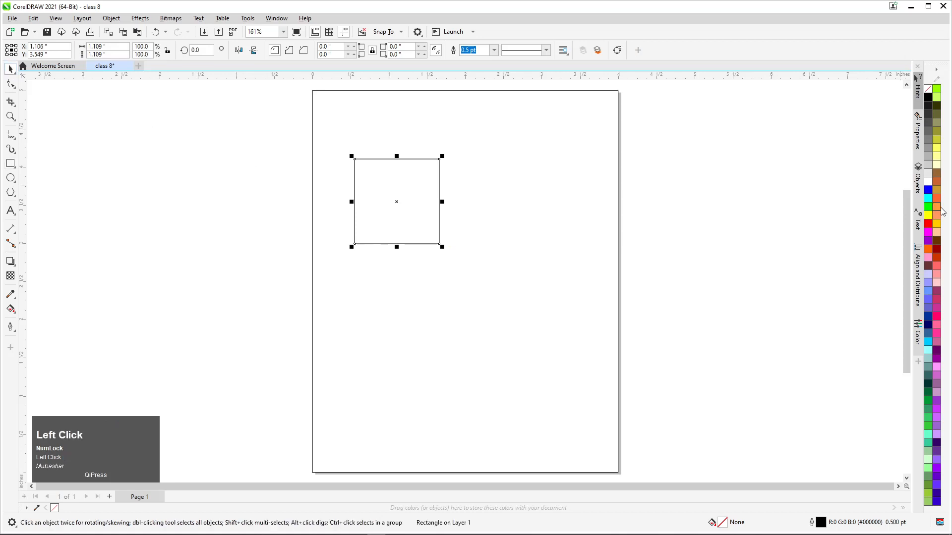
left_click(929, 193)
Place three overlapping copies of the blue square in a diagonal cascade down to the right
left_click_drag(402, 184, 448, 228)
right_click(433, 213)
right_click(462, 243)
right_click(485, 273)
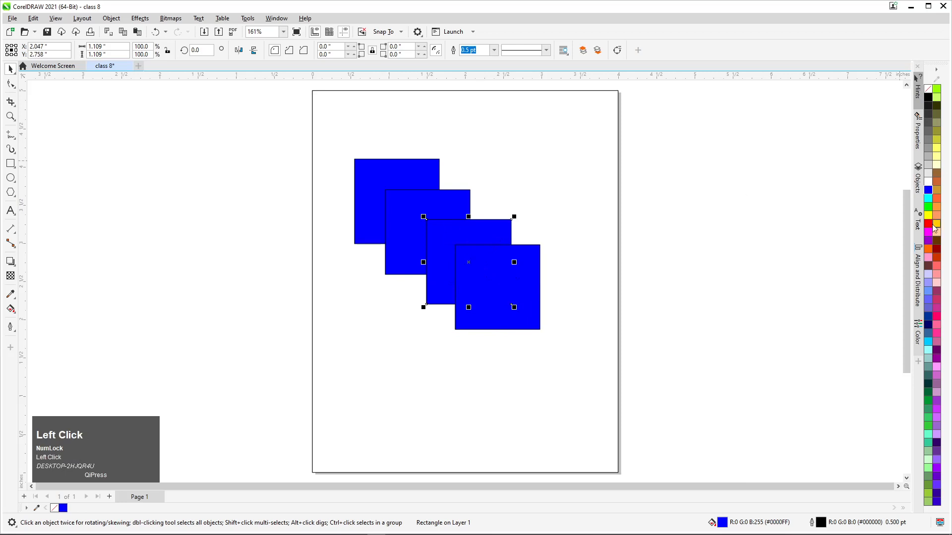
Fill the third square with red, the second with orange and the last with purple
left_click(928, 226)
left_click(395, 207)
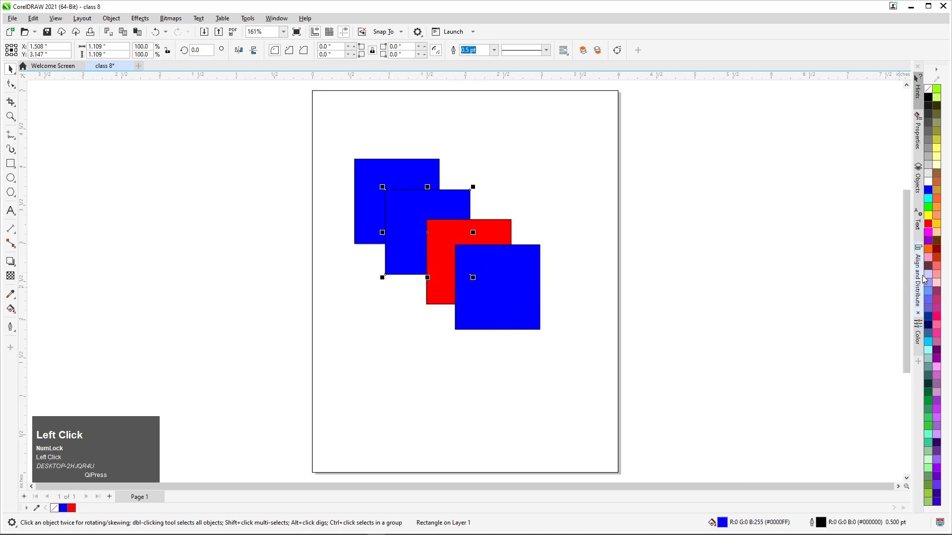
left_click(931, 252)
left_click(501, 302)
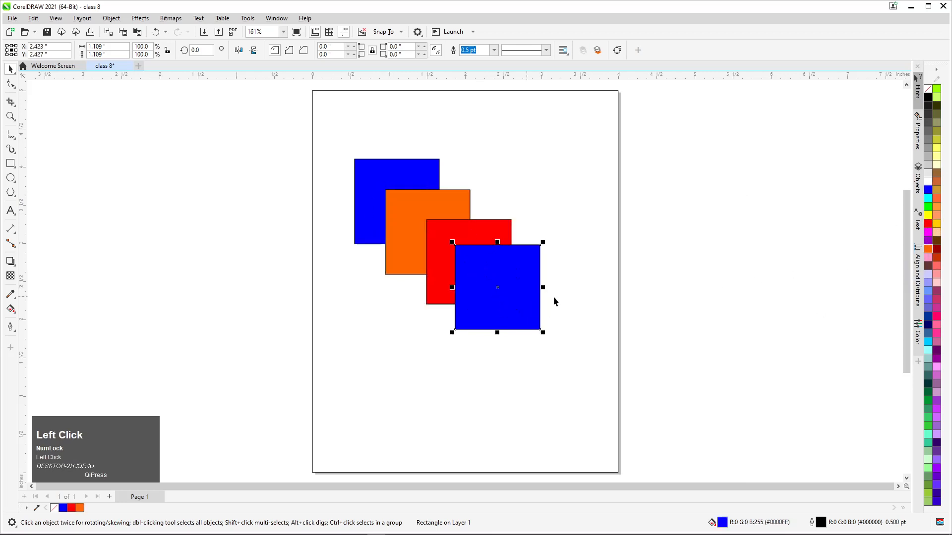
left_click(928, 240)
Remove the outline from all four squares and deselect them
left_click_drag(650, 127, 188, 339)
right_click(927, 89)
left_click(347, 279)
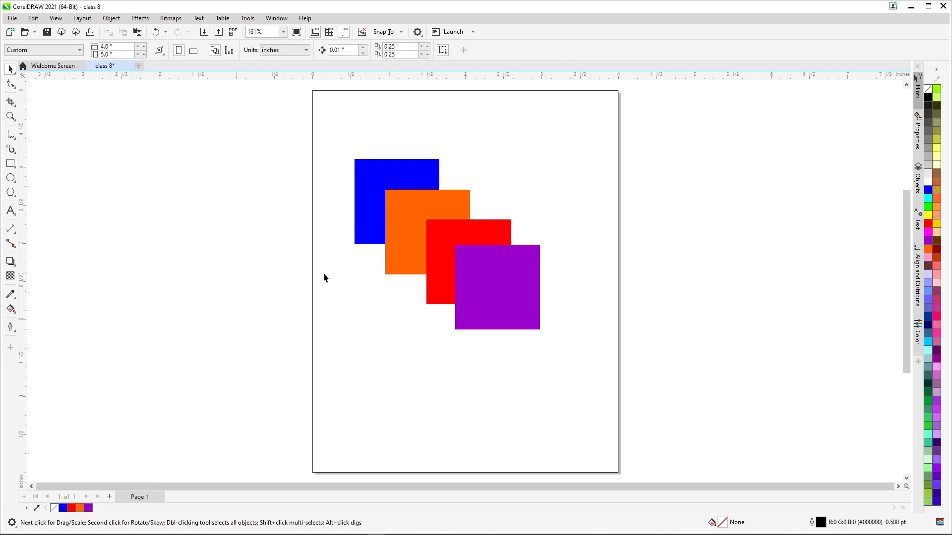
Select the orange and red squares and review the Order options available for them
left_click(230, 194)
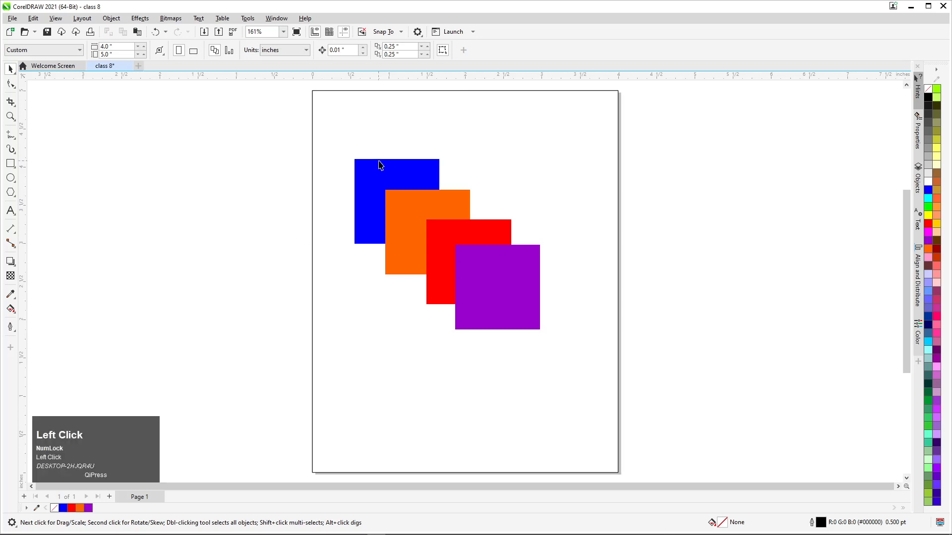
right_click(370, 169)
left_click(292, 189)
left_click_drag(560, 154, 372, 317)
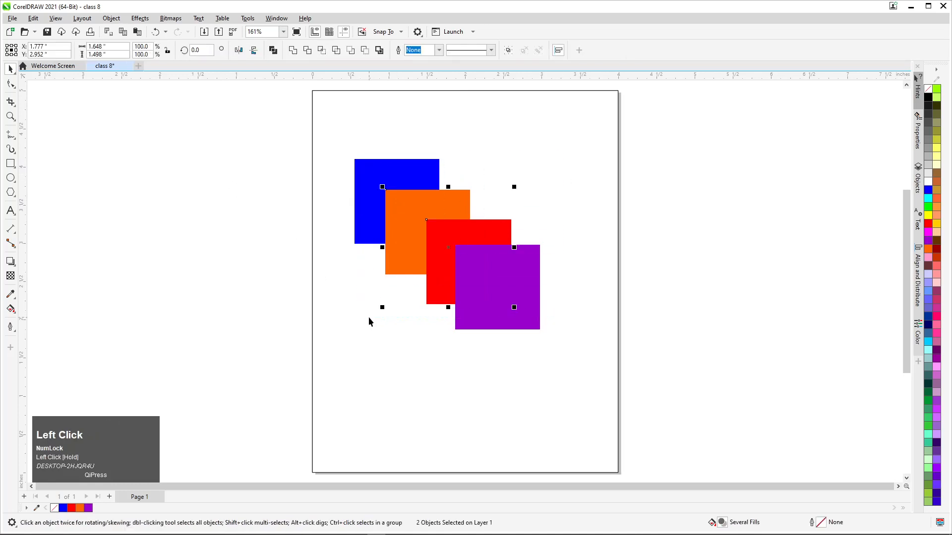
right_click(396, 204)
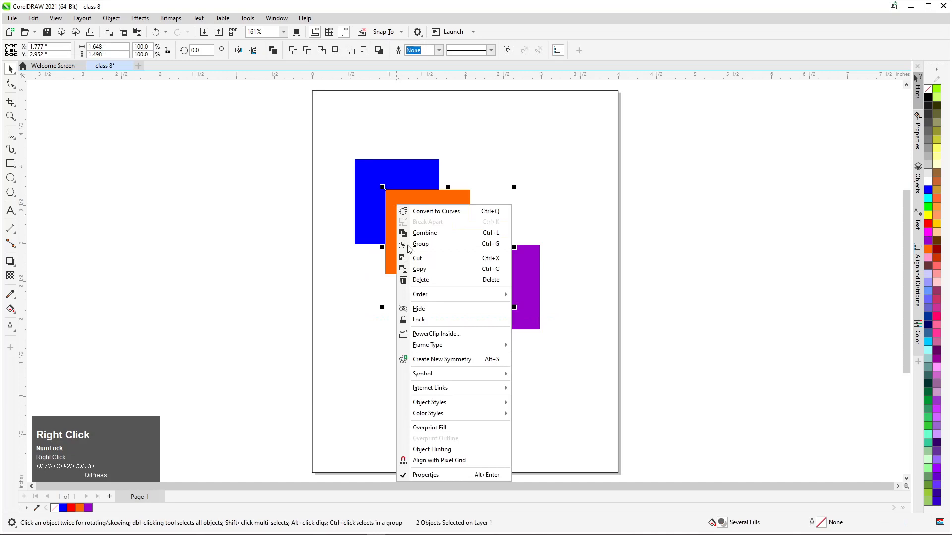
mouse_move(436, 300)
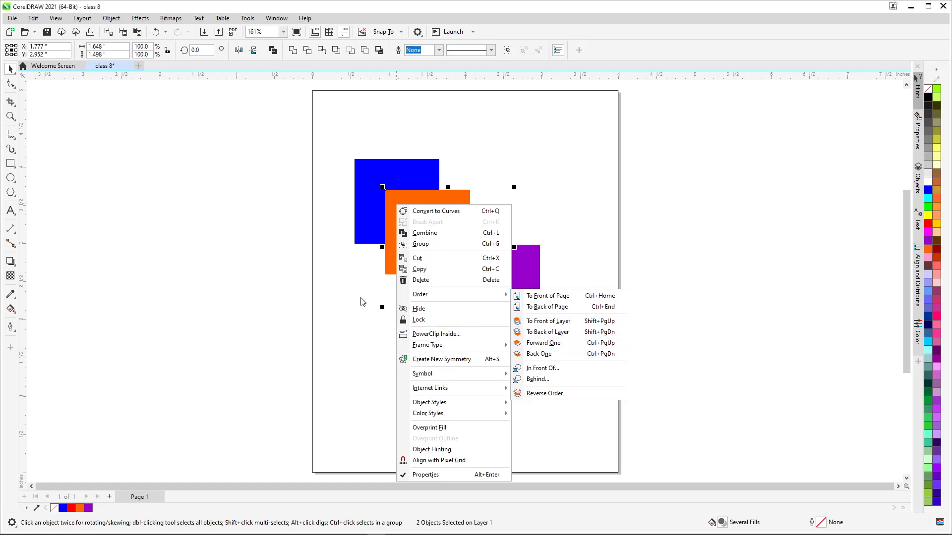
left_click(361, 280)
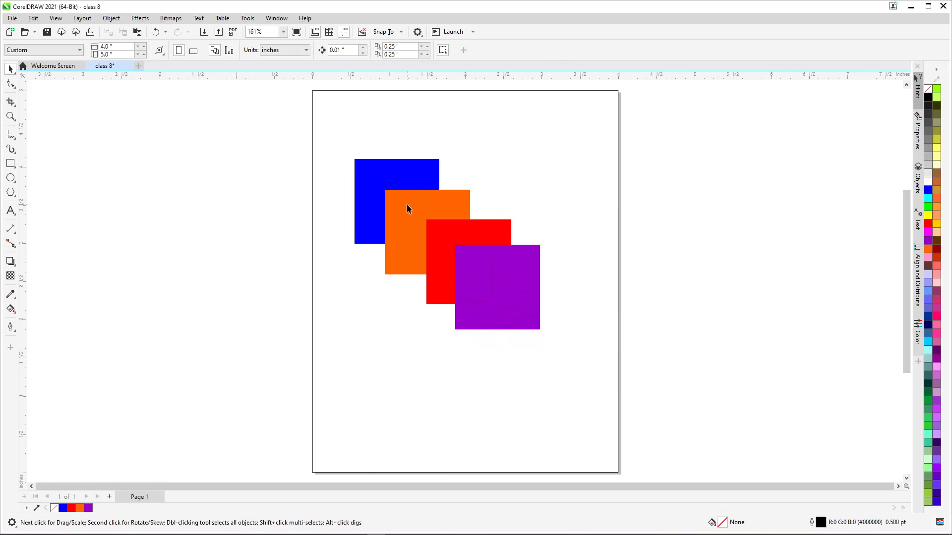
Shift the orange square slightly left, to about X 1.46 and Y 3.15 inches
left_click_drag(324, 138, 594, 378)
left_click(322, 340)
left_click(442, 236)
left_click(422, 214)
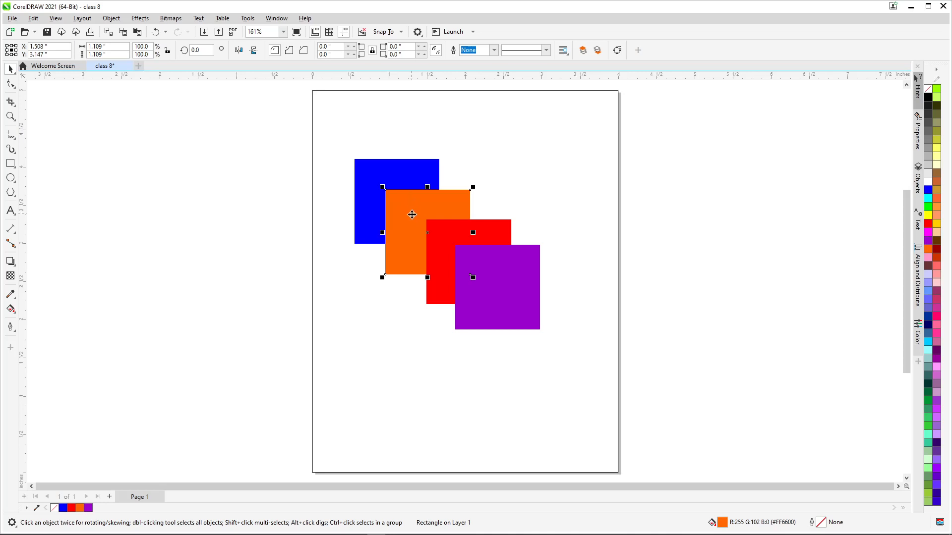
left_click_drag(412, 213, 409, 213)
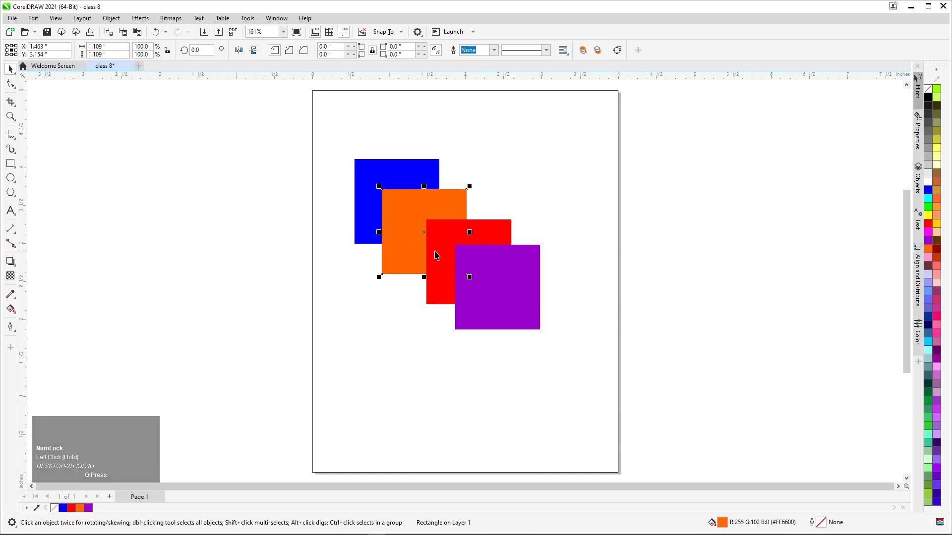
Bring the orange square forward one level twice, placing it in front of the red and purple squares
right_click(436, 202)
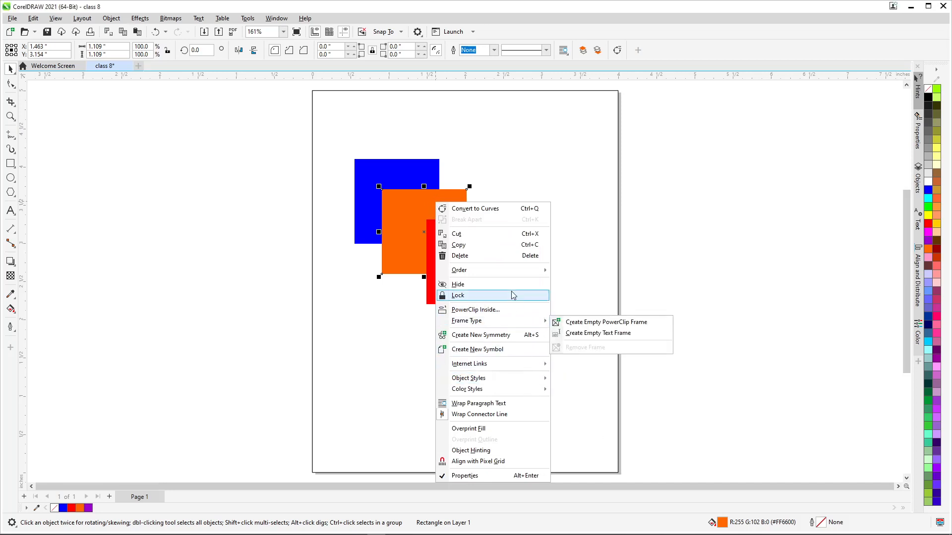
mouse_move(536, 273)
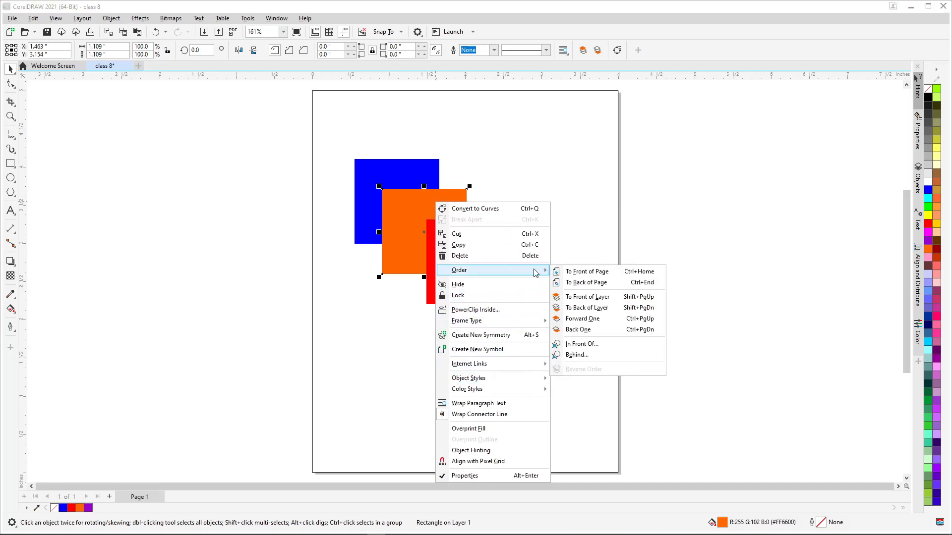
left_click(584, 322)
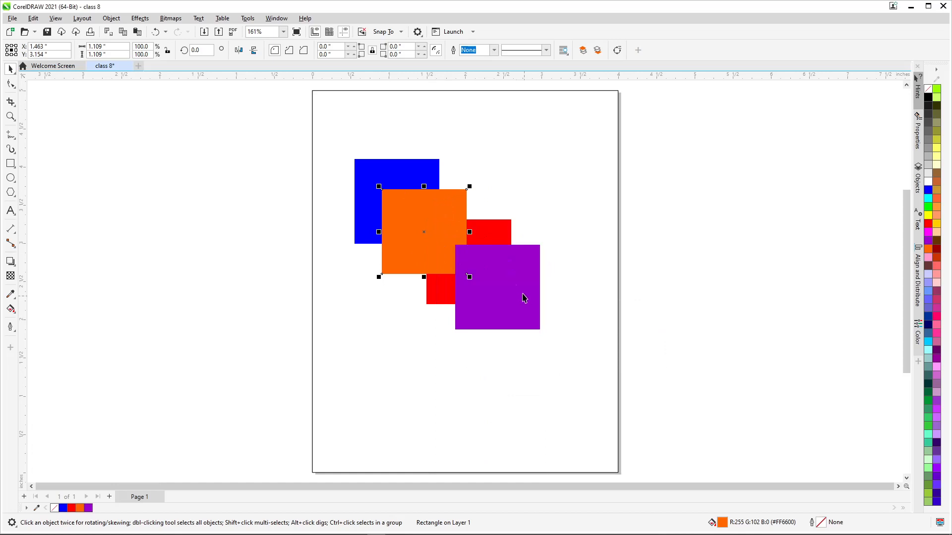
right_click(446, 207)
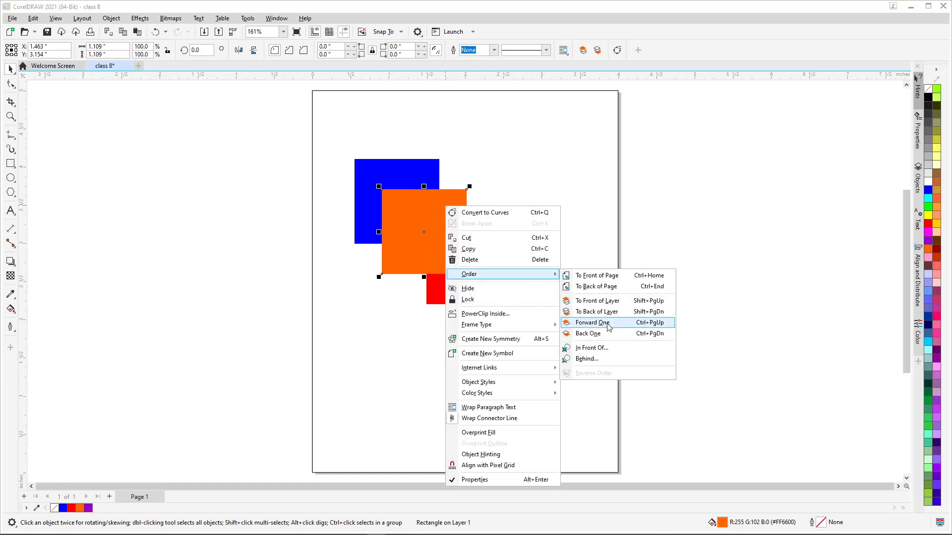
left_click(607, 323)
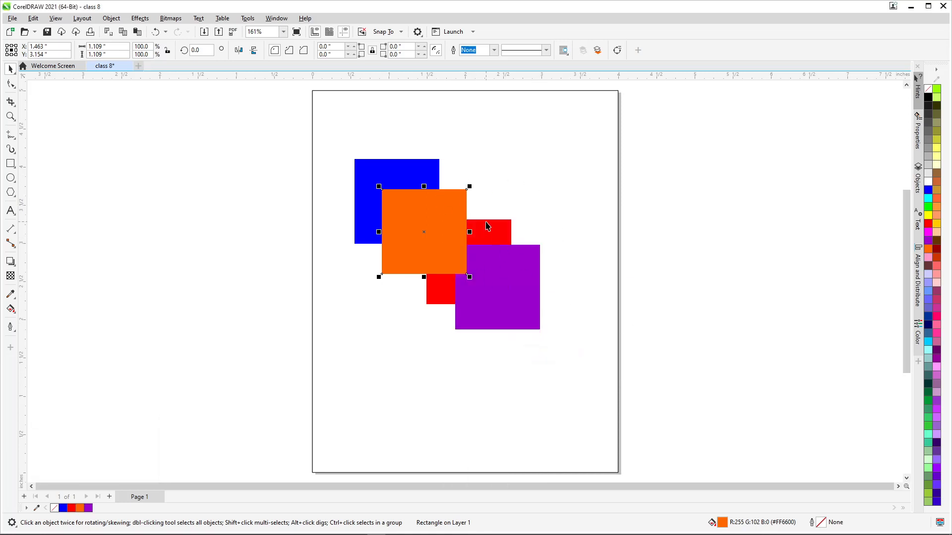
Bring the red square forward one level twice, placing it above the purple and orange squares, and deselect it
left_click(495, 234)
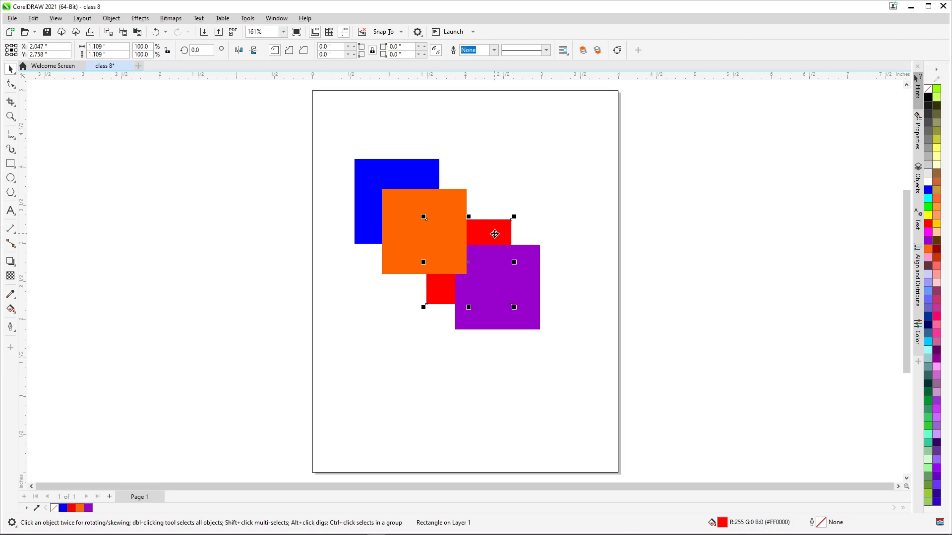
right_click(495, 234)
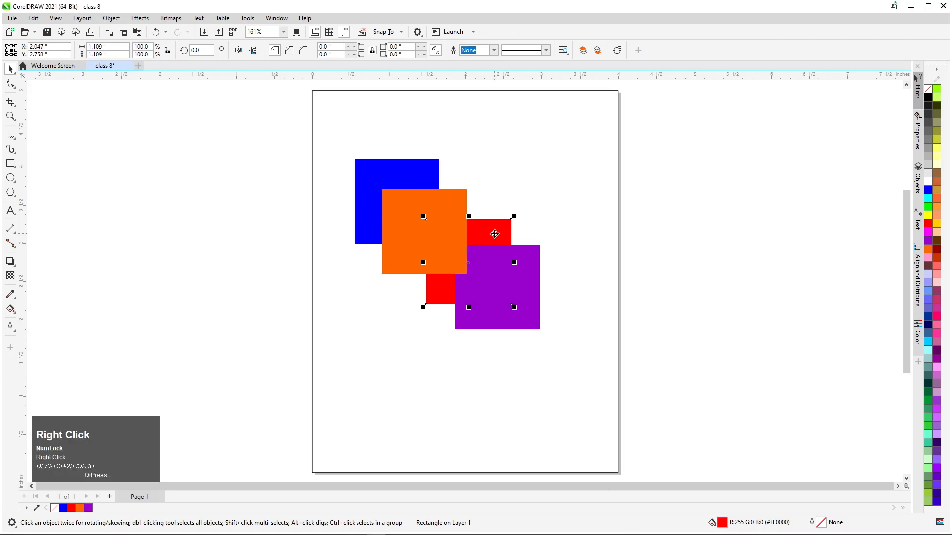
mouse_move(601, 303)
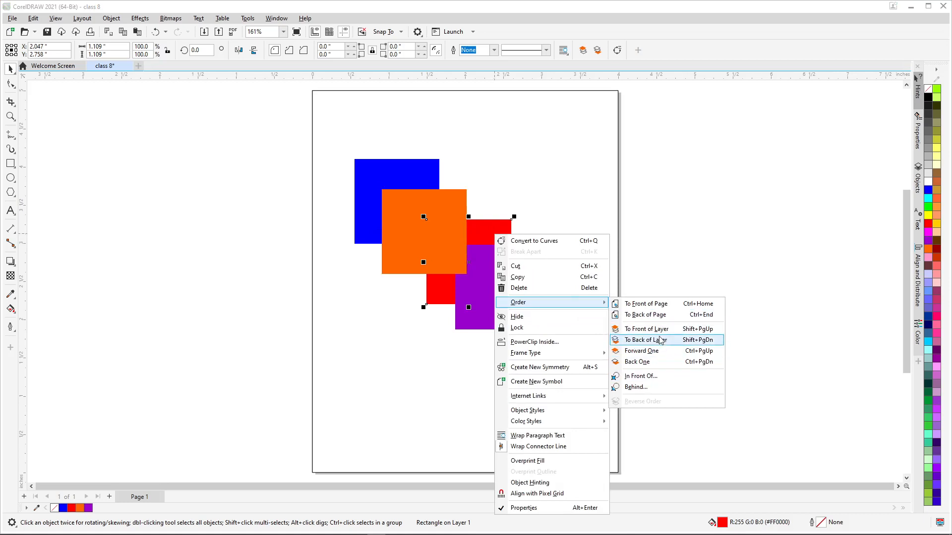
left_click(642, 351)
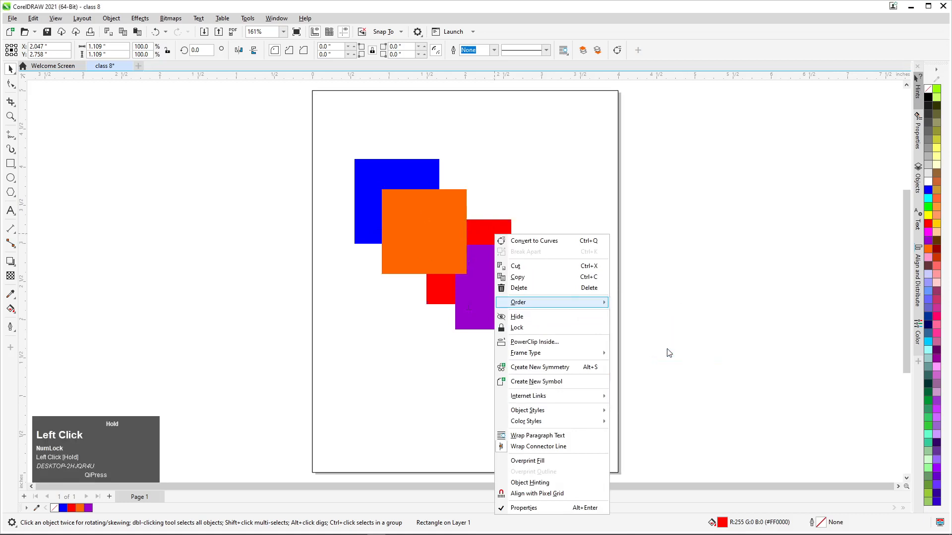
right_click(483, 241)
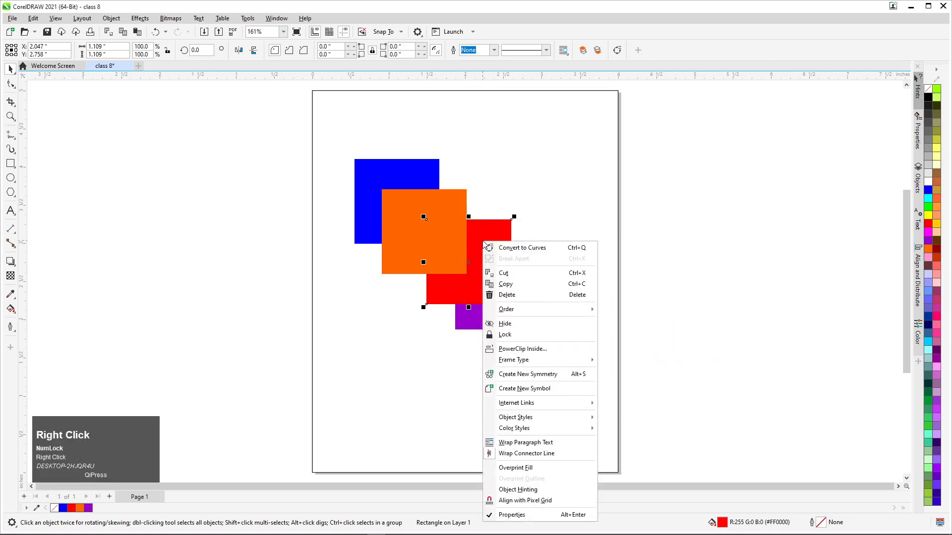
mouse_move(559, 310)
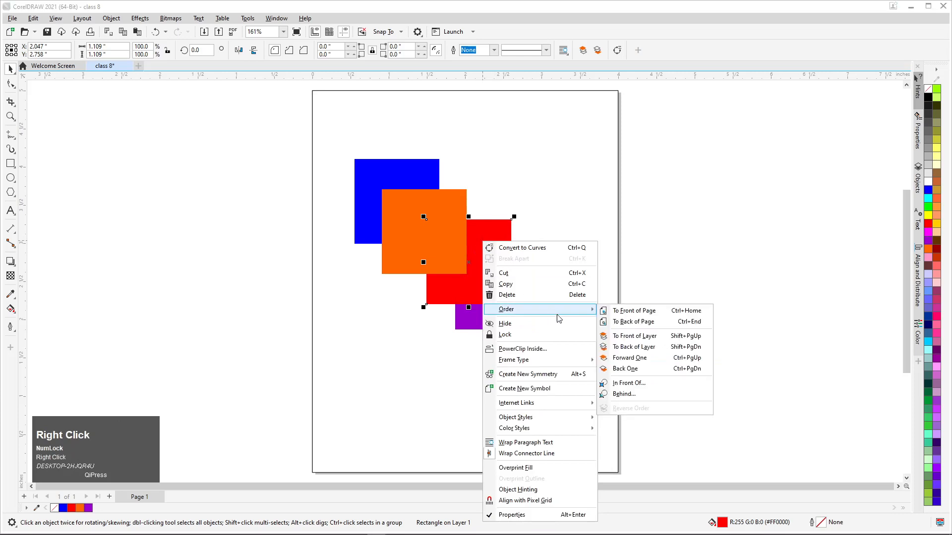
left_click(665, 359)
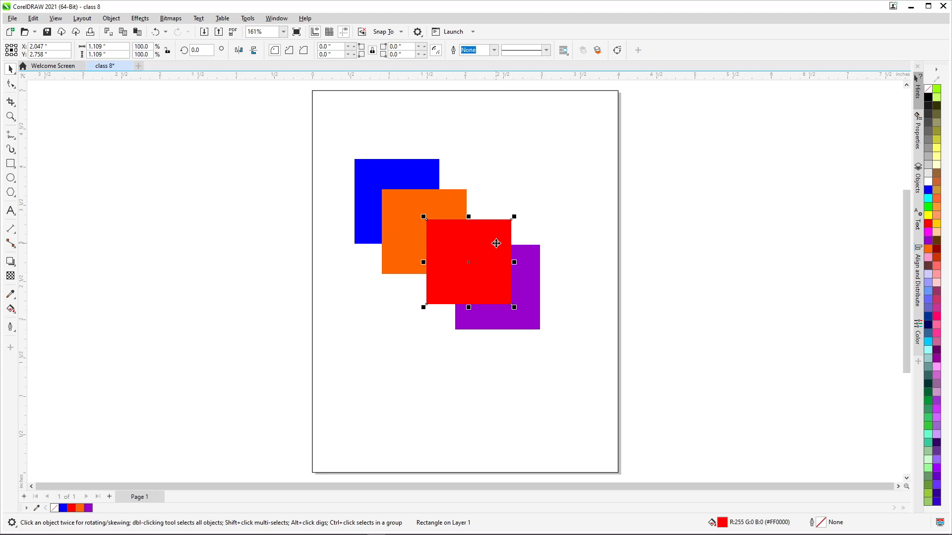
left_click(293, 133)
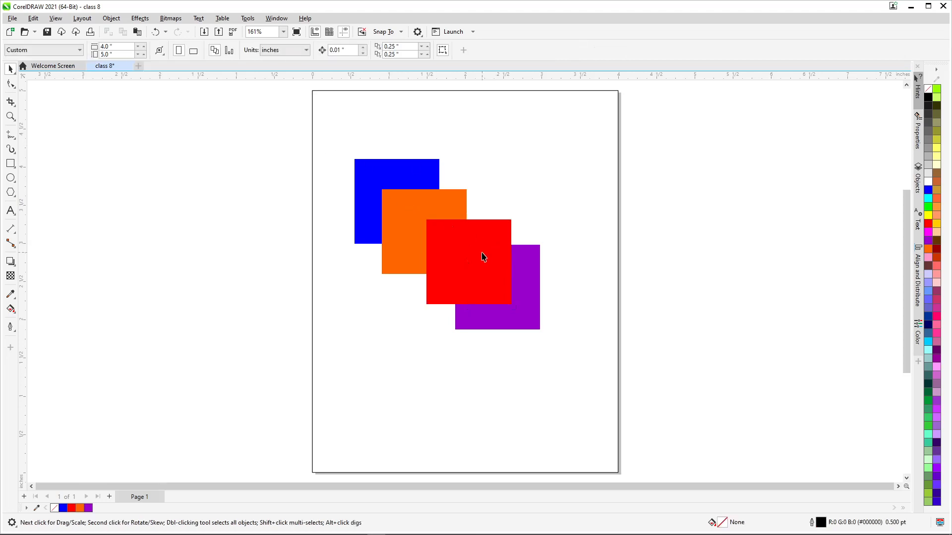
Bring the blue square forward one level twice, placing it in front of the orange square
left_click(441, 234)
left_click(389, 174)
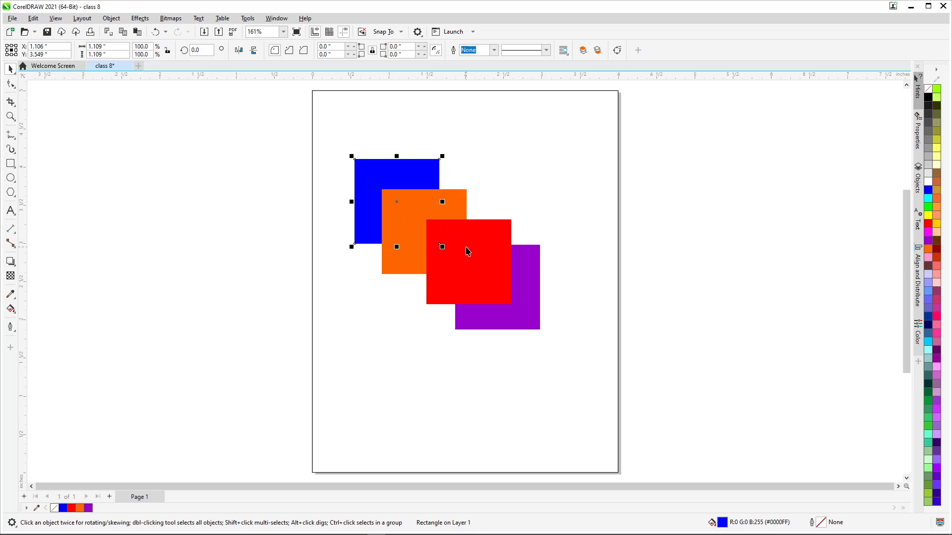
right_click(382, 172)
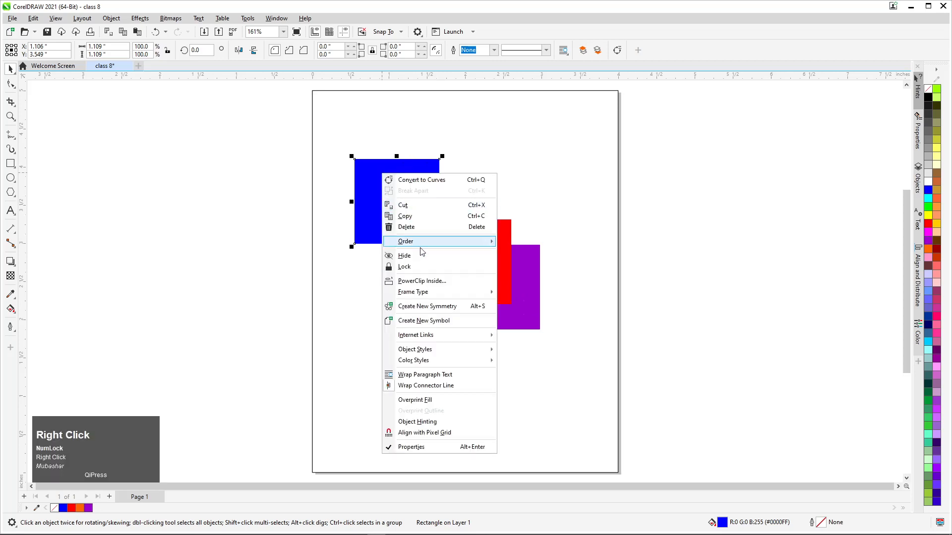
mouse_move(420, 243)
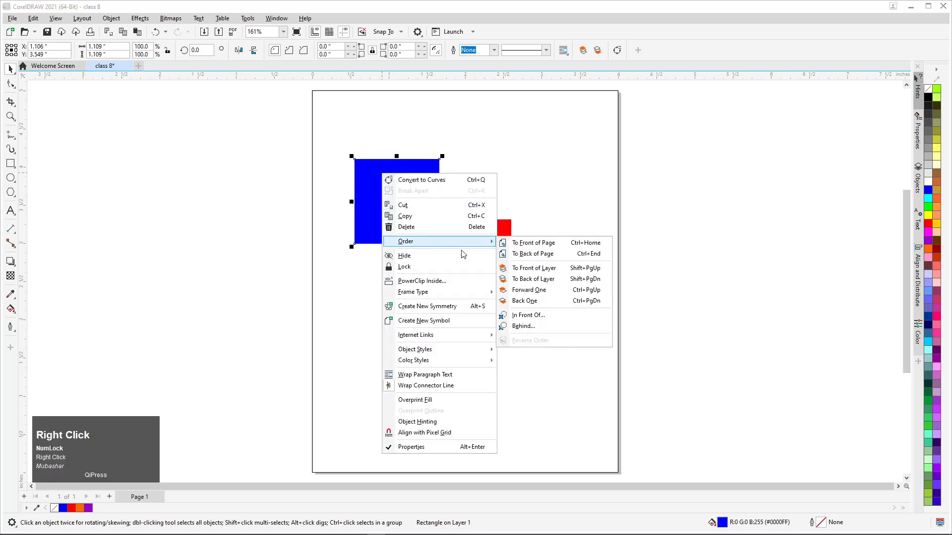
left_click(543, 293)
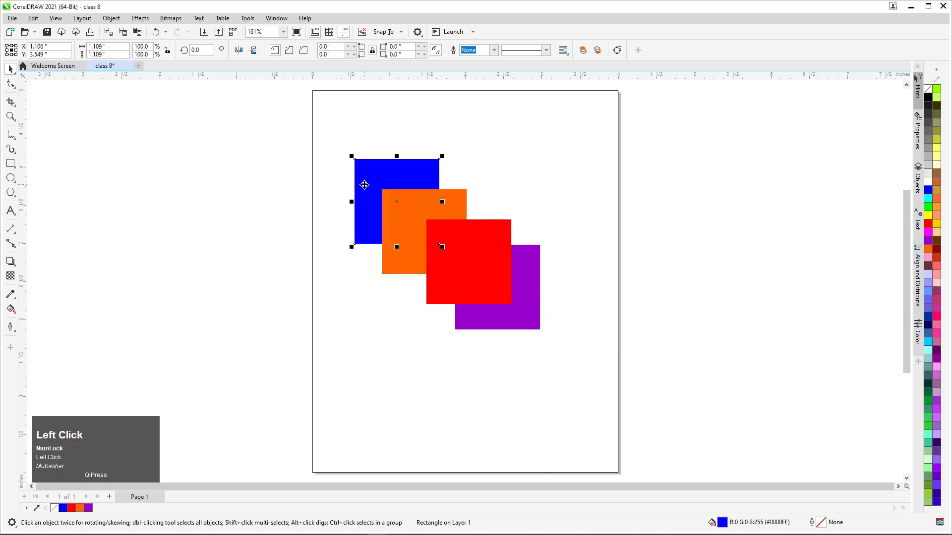
right_click(364, 187)
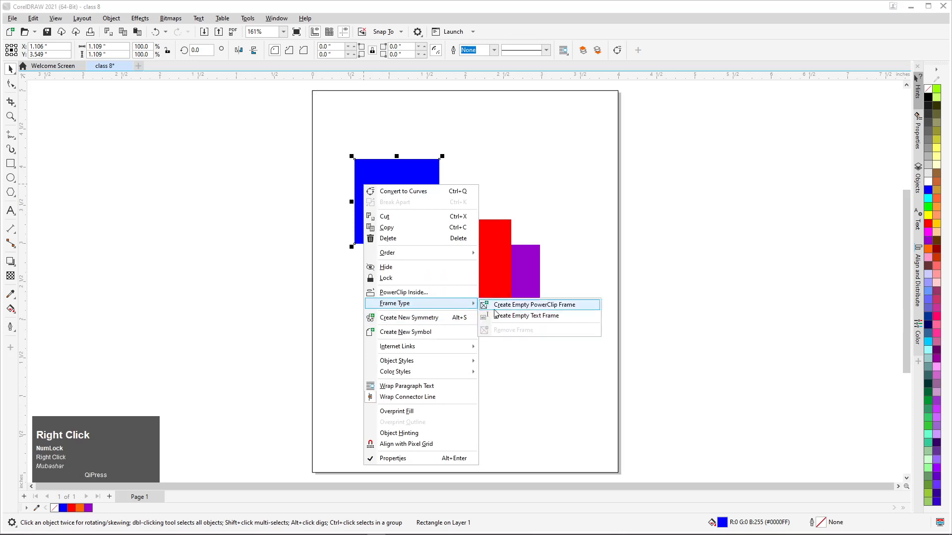
mouse_move(468, 253)
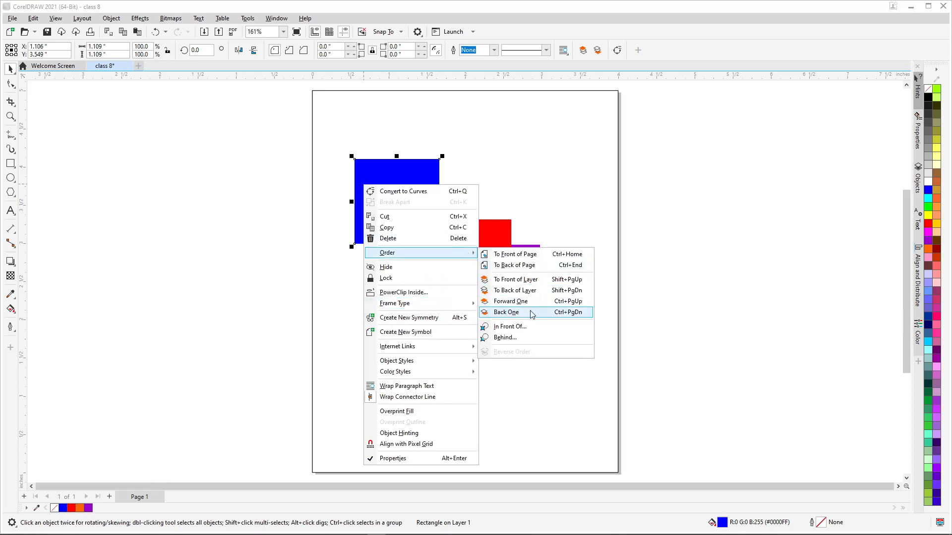
left_click(531, 301)
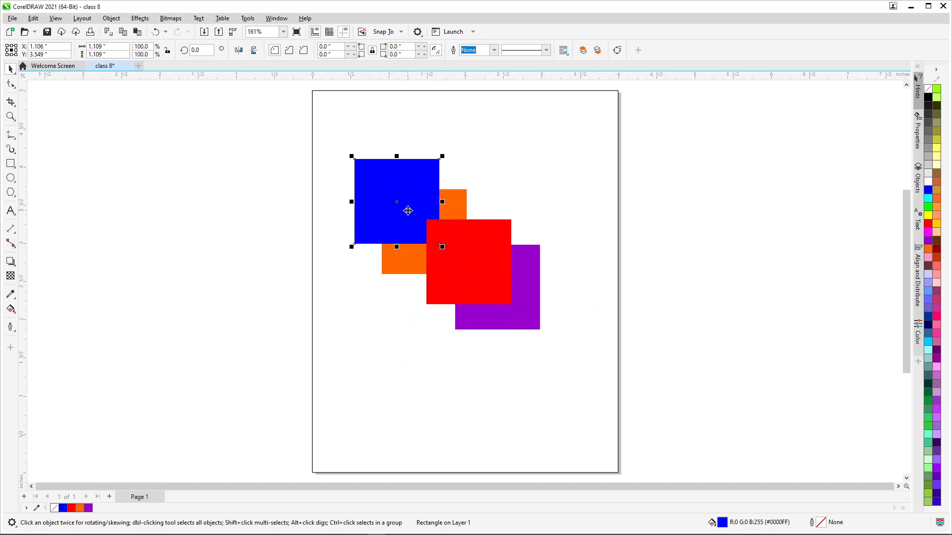
Bring the blue square forward one more level so it sits above the red square
right_click(409, 175)
right_click(398, 171)
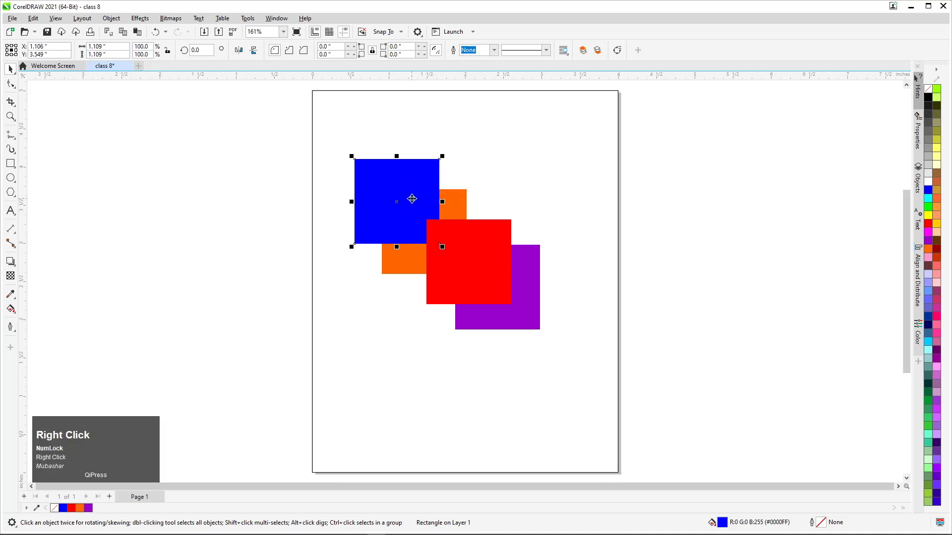
right_click(412, 199)
mouse_move(446, 267)
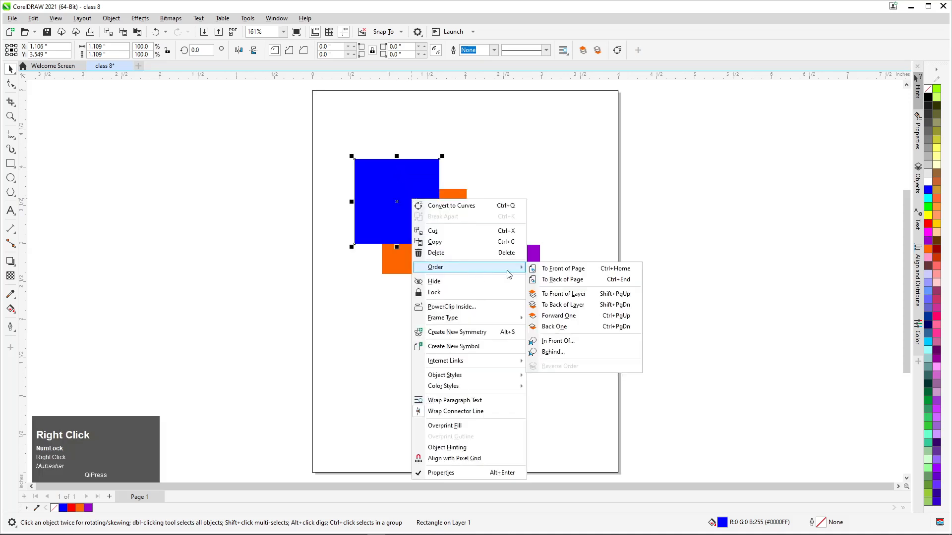
left_click(559, 316)
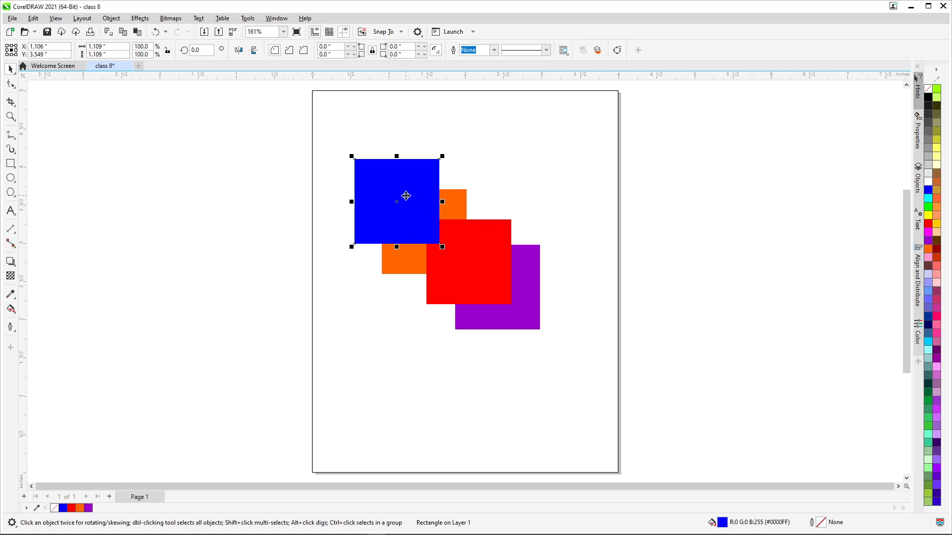
Send the red square back one level twice, placing it behind the orange and purple squares
left_click(478, 276)
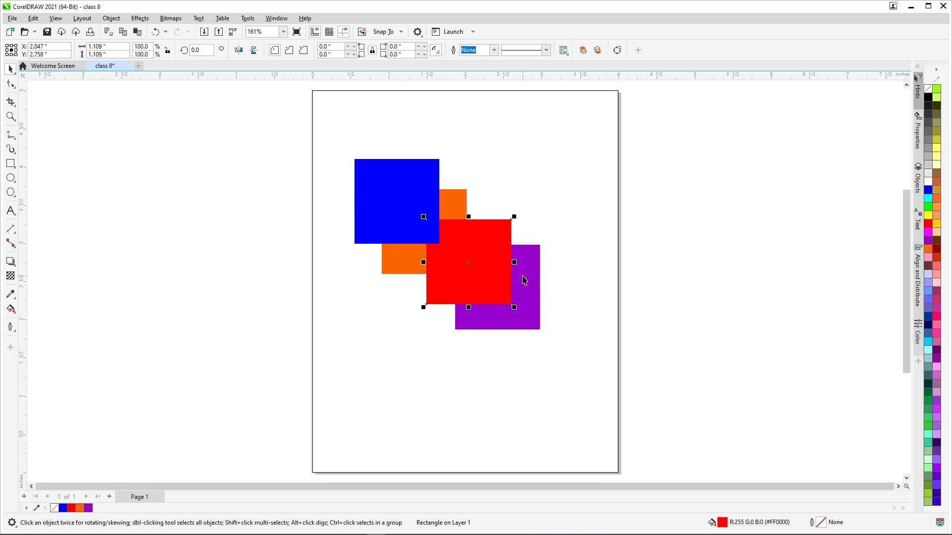
right_click(482, 241)
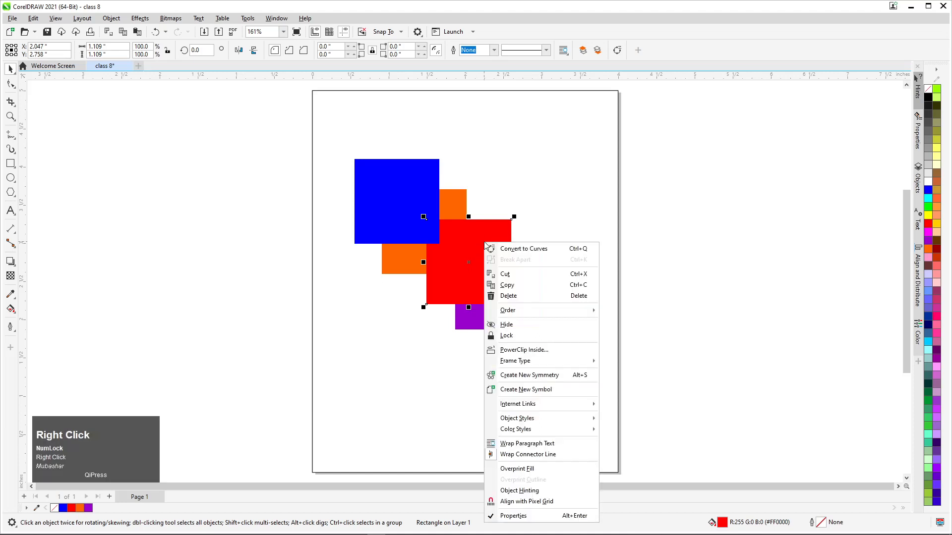
mouse_move(570, 313)
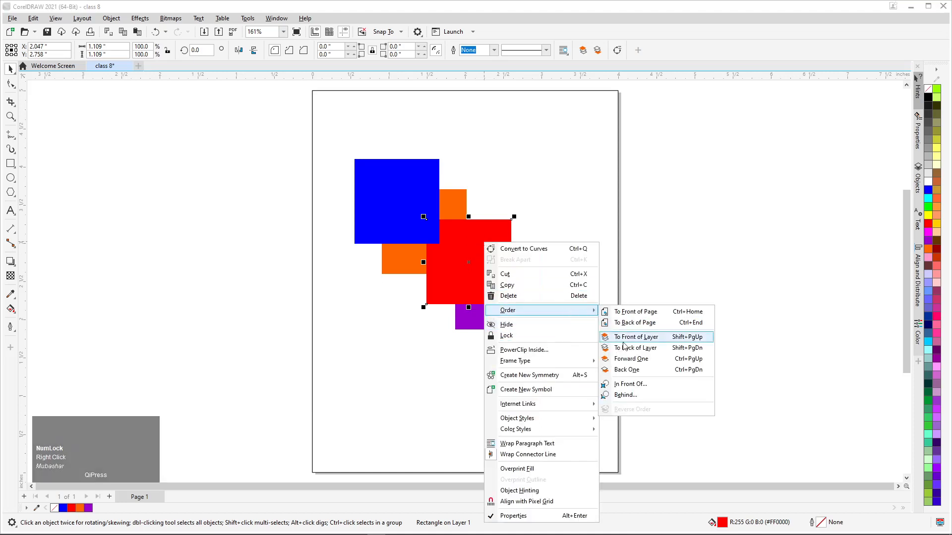
left_click(629, 373)
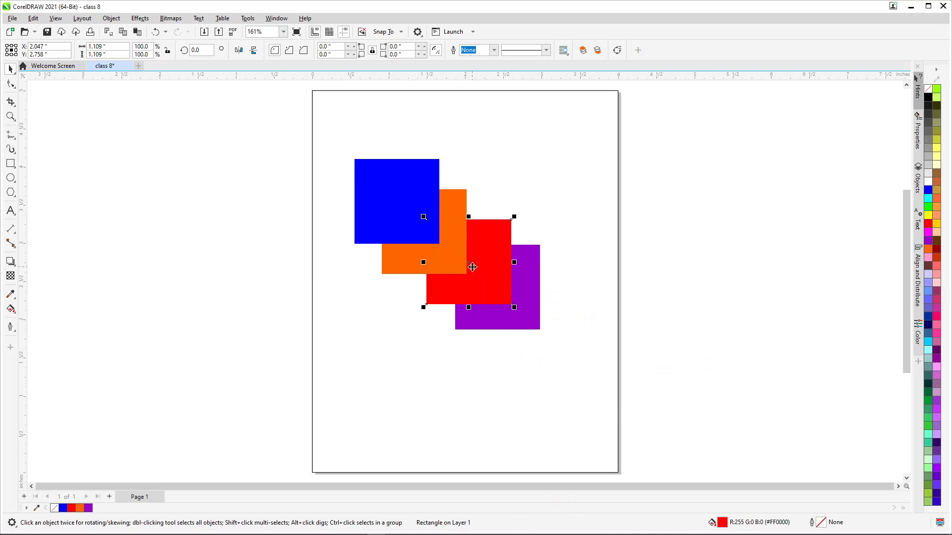
right_click(479, 239)
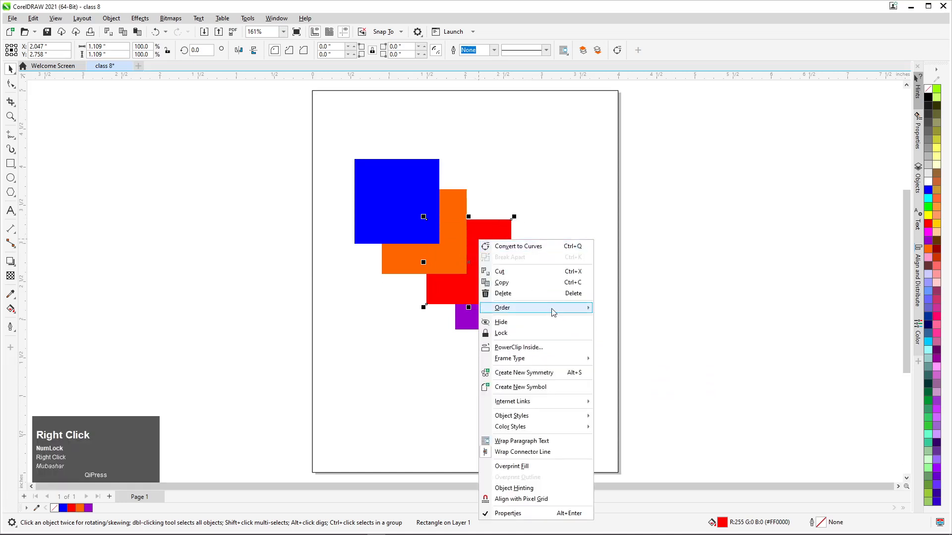
mouse_move(554, 309)
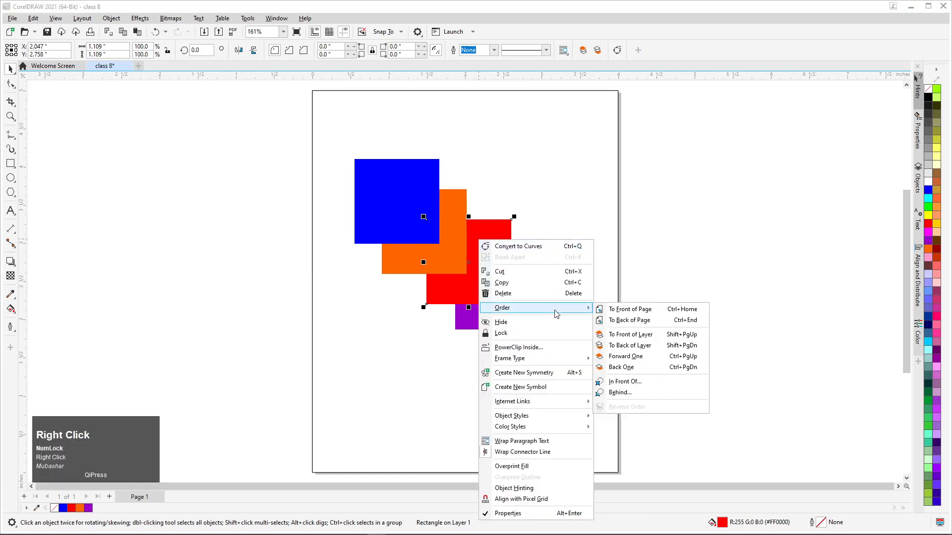
left_click(627, 367)
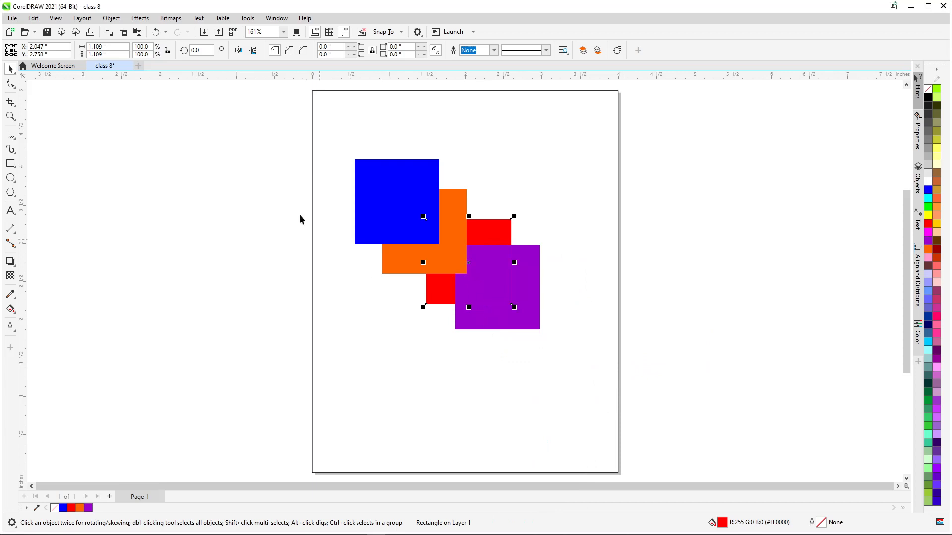
Move all four squares together slightly up the page, to about X 1.66 and Y 3.33 inches
left_click_drag(279, 130, 603, 358)
left_click_drag(514, 297, 506, 271)
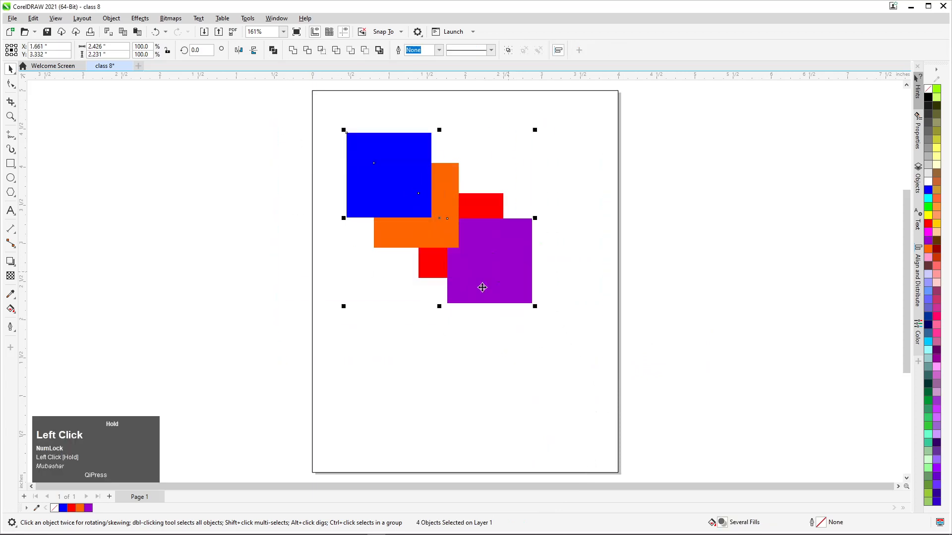
left_click(487, 204)
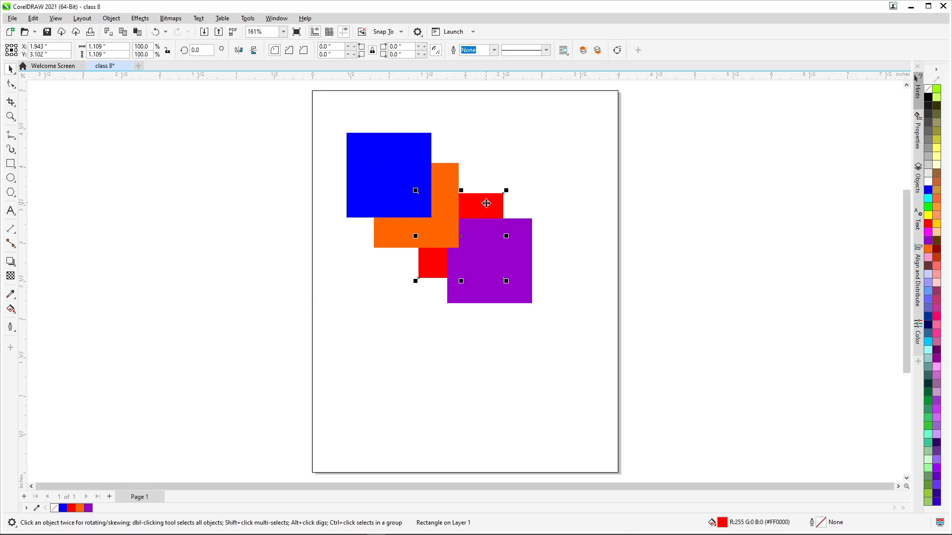
Draw a rectangle about 3.15 by 1.23 inches below the squares and position it at about X 1.88 and Y 1.04 inches
scroll(174, 240, "down", 1)
left_click(10, 164)
left_click_drag(293, 330, 475, 401)
scroll(382, 390, "up", 2)
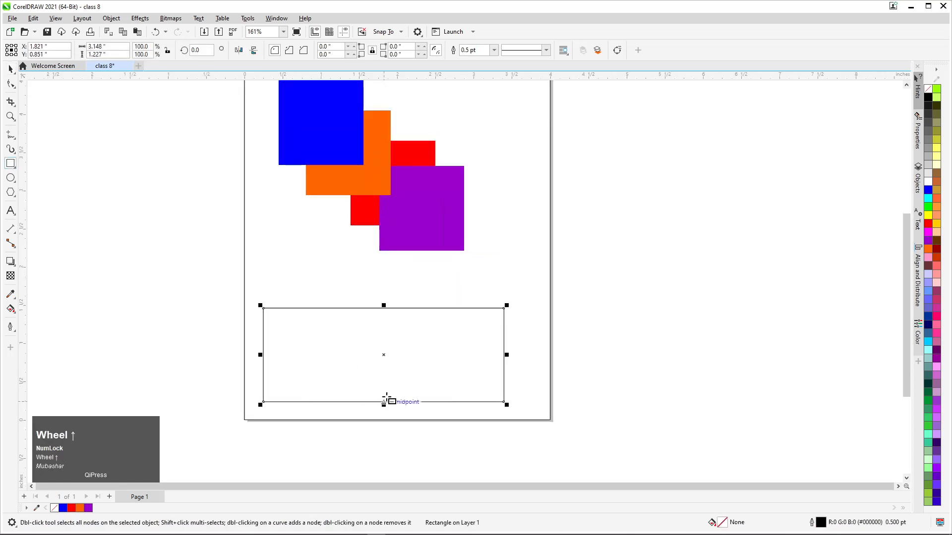
left_click(11, 69)
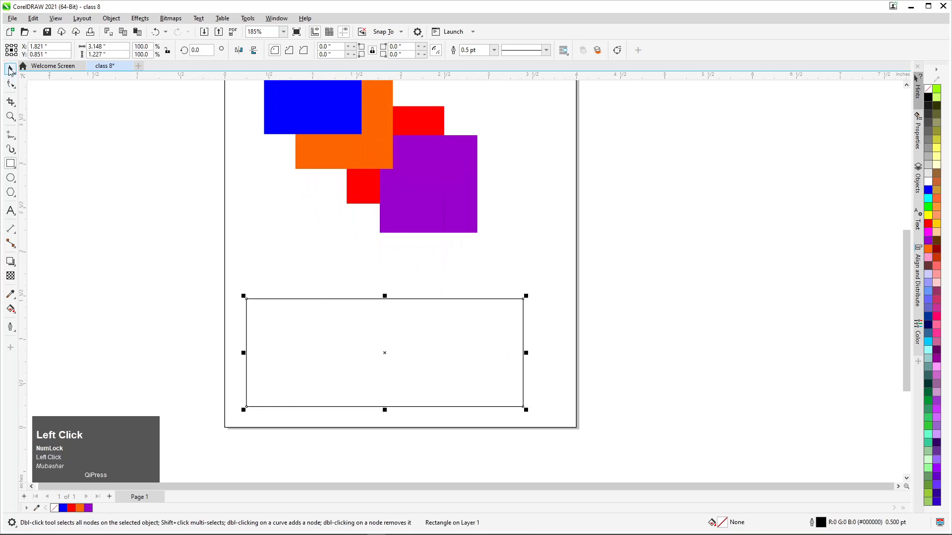
left_click_drag(314, 332, 320, 315)
Convert the rectangle's top edge to a curve and bend it into a wave rising at the start and dipping near the end
left_click(10, 84)
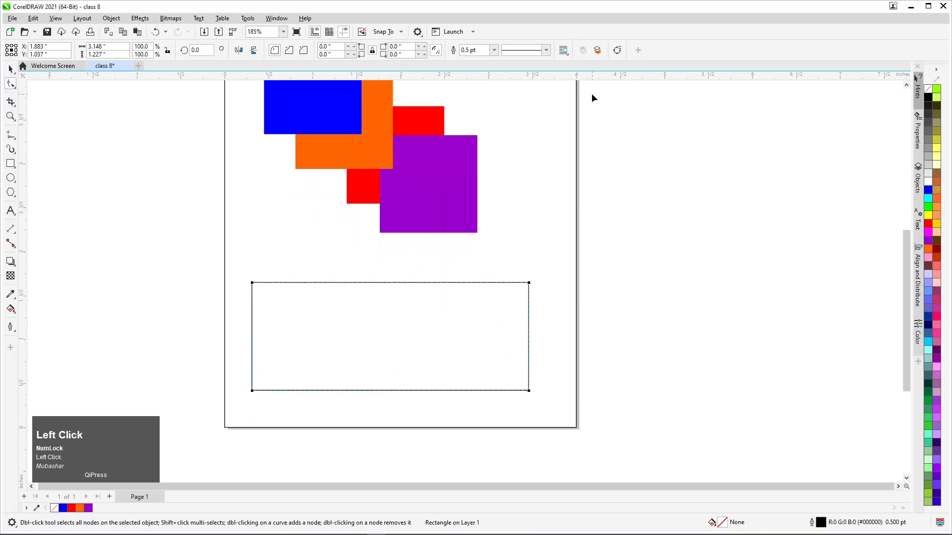
left_click_drag(538, 273, 488, 309)
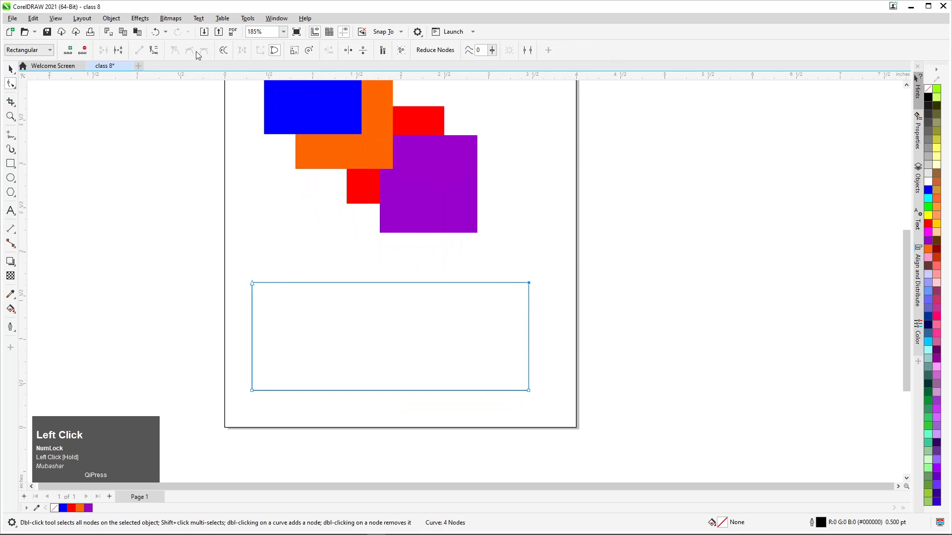
left_click(154, 50)
left_click_drag(437, 283, 429, 350)
left_click_drag(342, 281, 347, 254)
left_click_drag(431, 348, 427, 345)
Fill the wavy shape with red and remove its outline
left_click(11, 70)
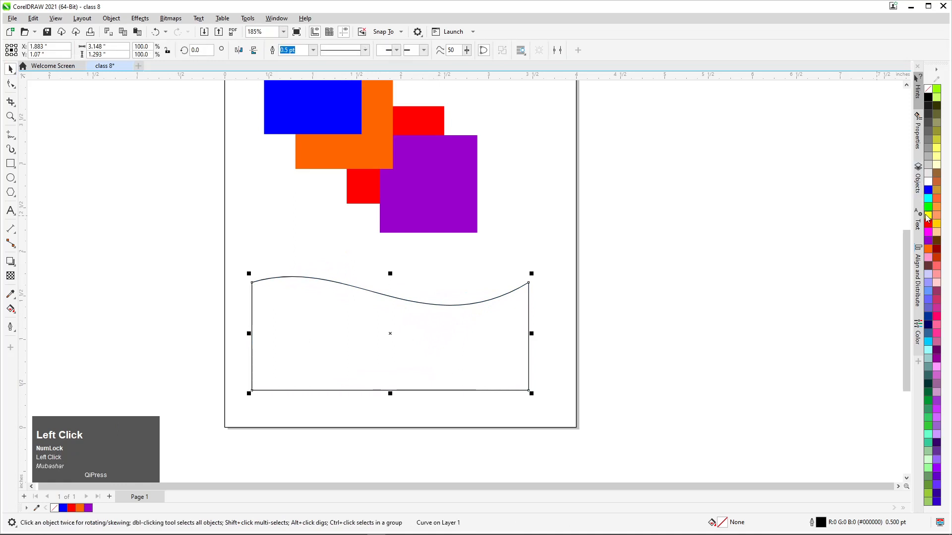
left_click(927, 223)
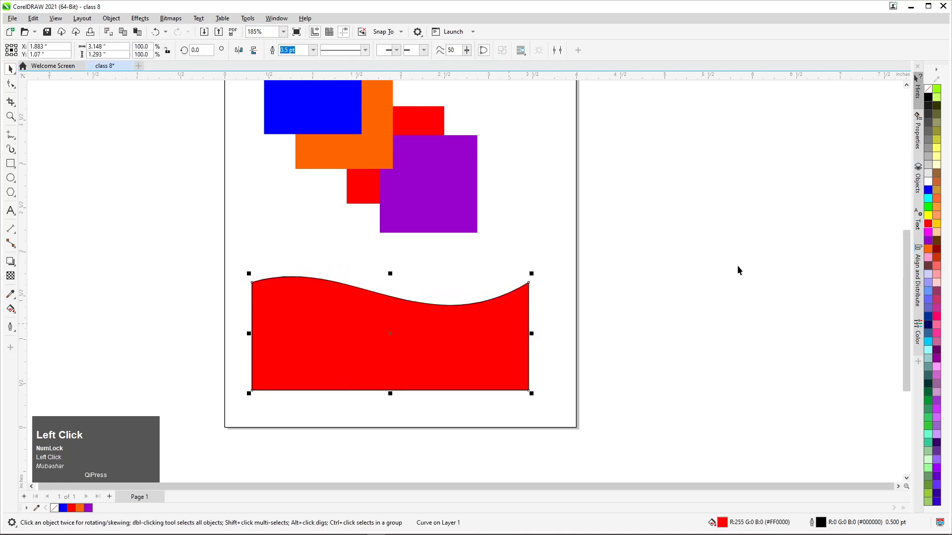
right_click(928, 90)
Duplicate the red wavy shape in place
left_click(414, 342)
key("ctrl+c")
key("ctrl+v")
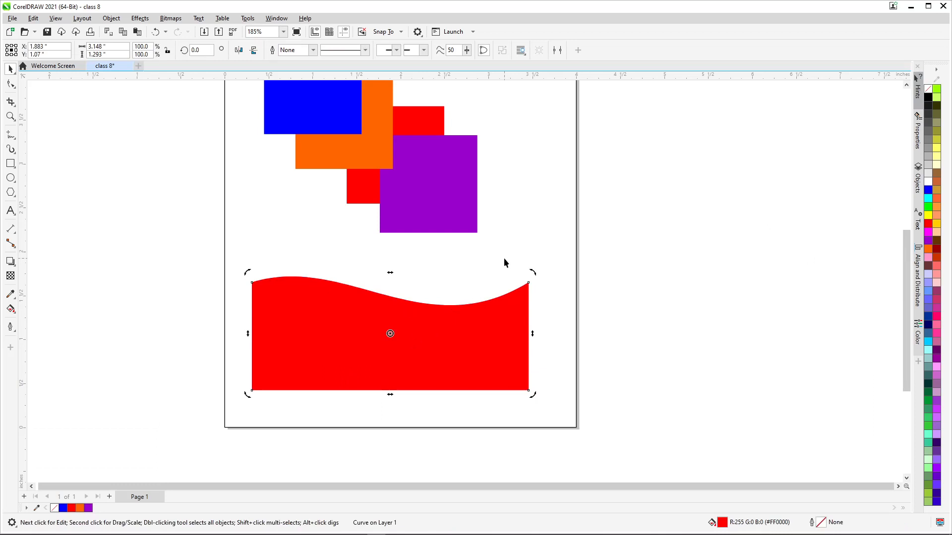
left_click(182, 236)
left_click_drag(317, 336, 255, 349)
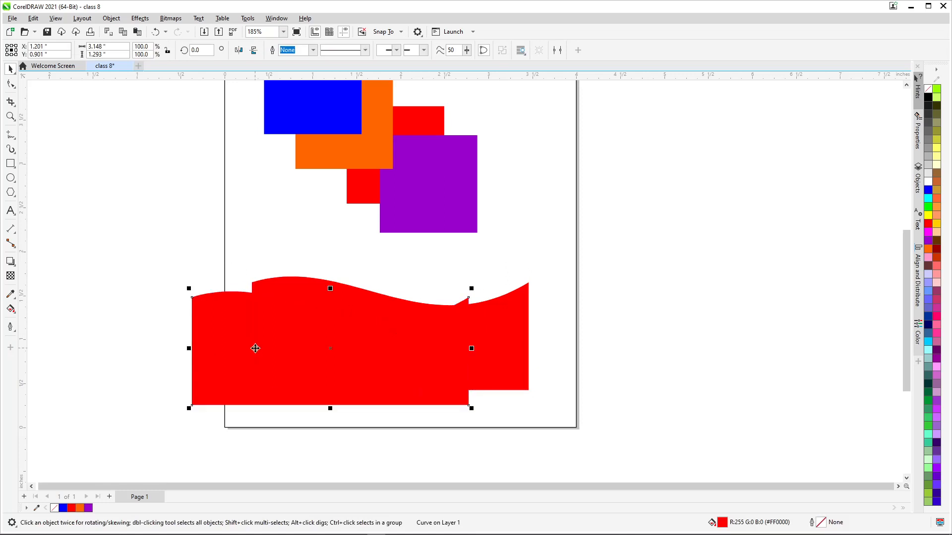
key("ctrl+z")
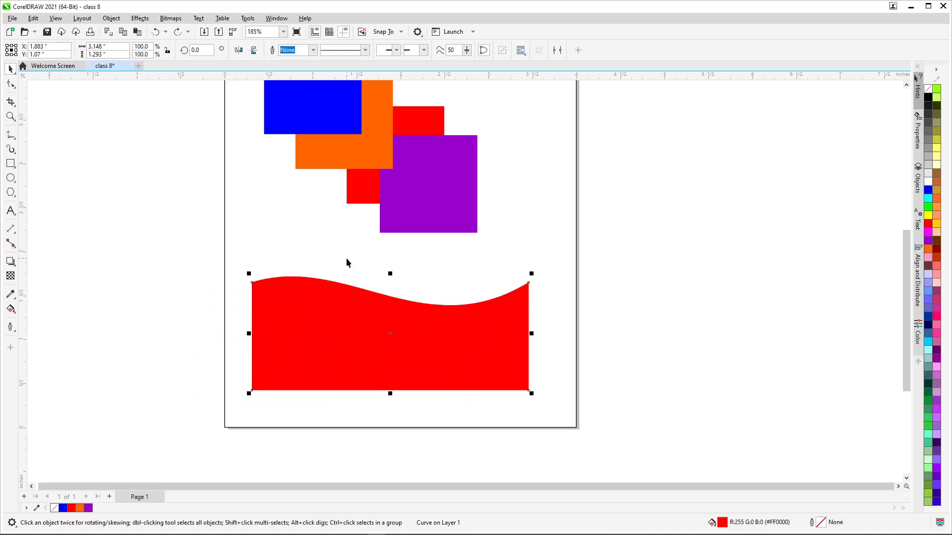
Reshape the top curve of the duplicate wavy shape so it dips slightly lower than the original, and deselect it
left_click(11, 84)
left_click_drag(549, 251, 424, 367)
left_click_drag(344, 254, 346, 257)
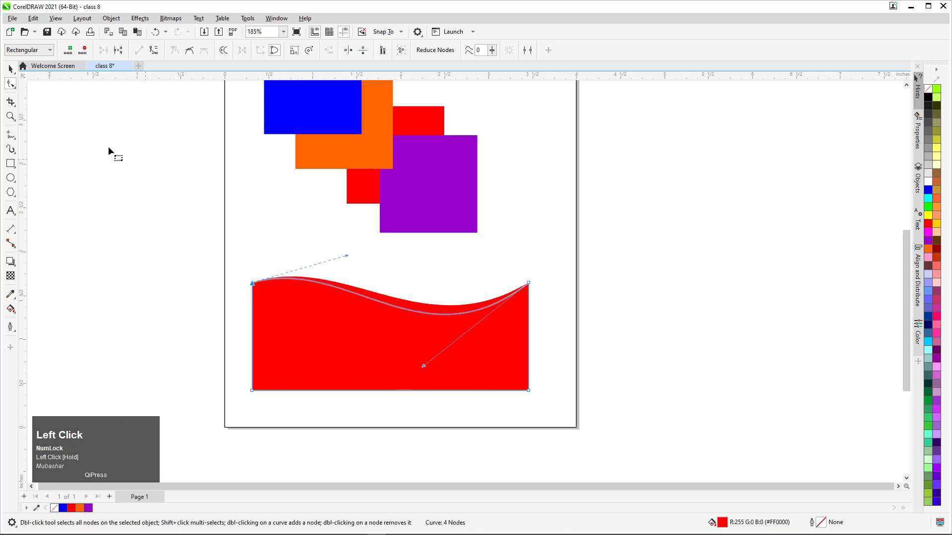
left_click(11, 68)
left_click(131, 228)
Fill the reshaped front copy with dark red (#990000), leaving a thin red strip along the wave
left_click(416, 366)
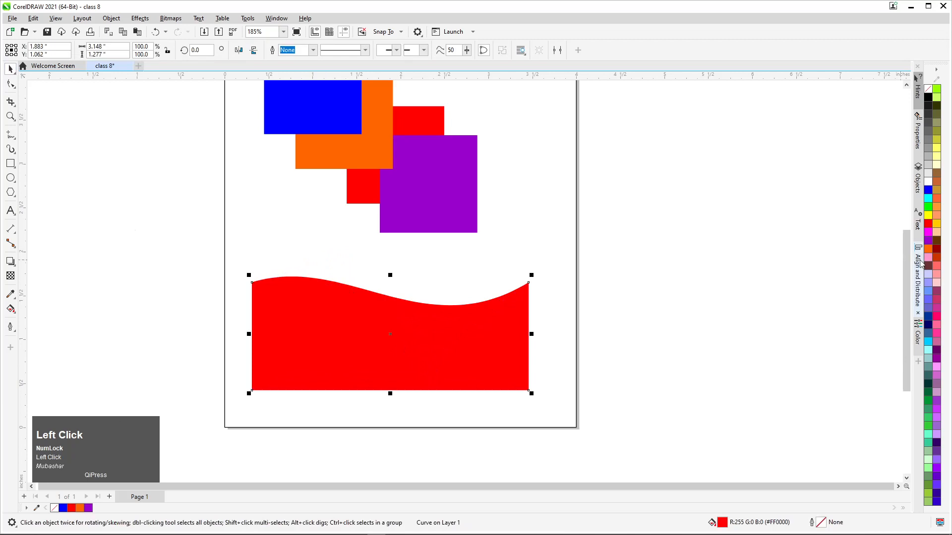
left_click(936, 250)
left_click(667, 317)
scroll(409, 331, "up", 1)
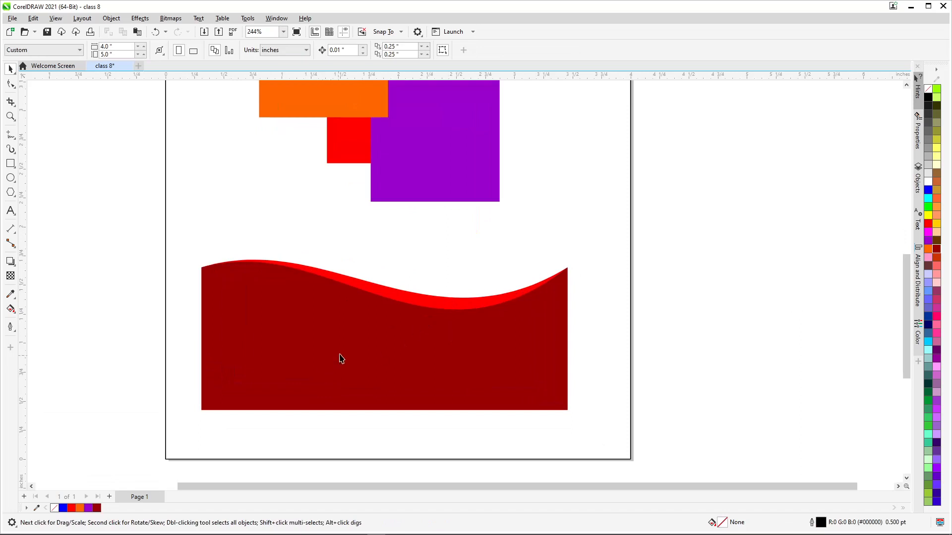
scroll(431, 297, "down", 1)
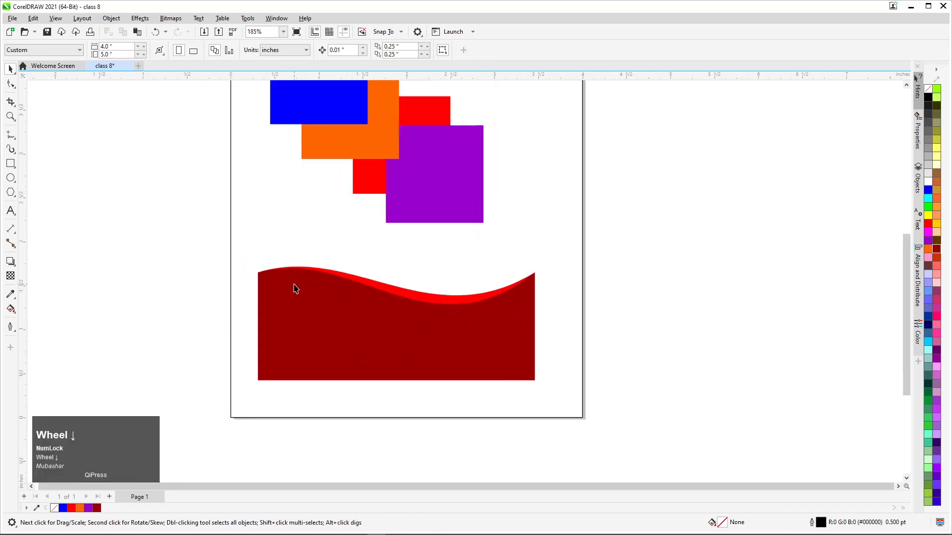
Reshape the top curve of the dark red front copy into an opposite wave that dips on the left and rises on the right
left_click(409, 359)
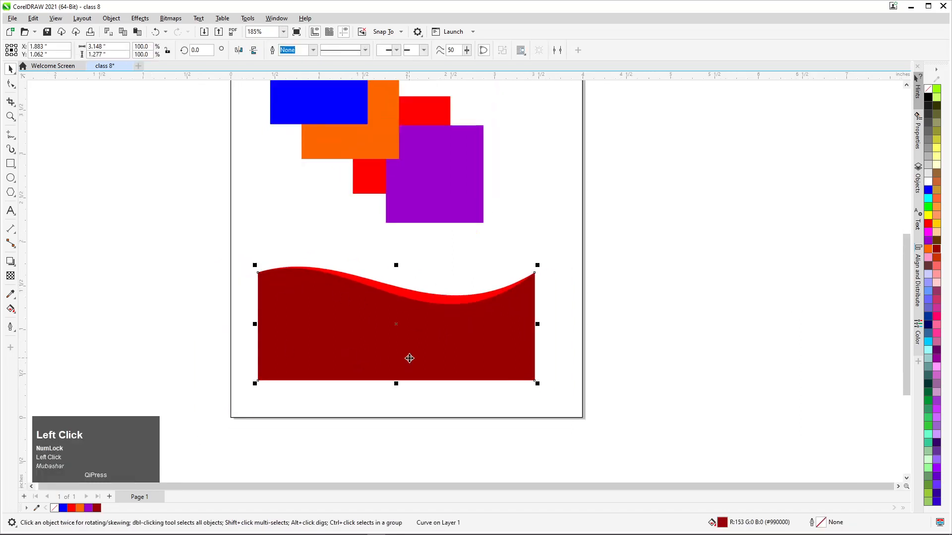
left_click(439, 328)
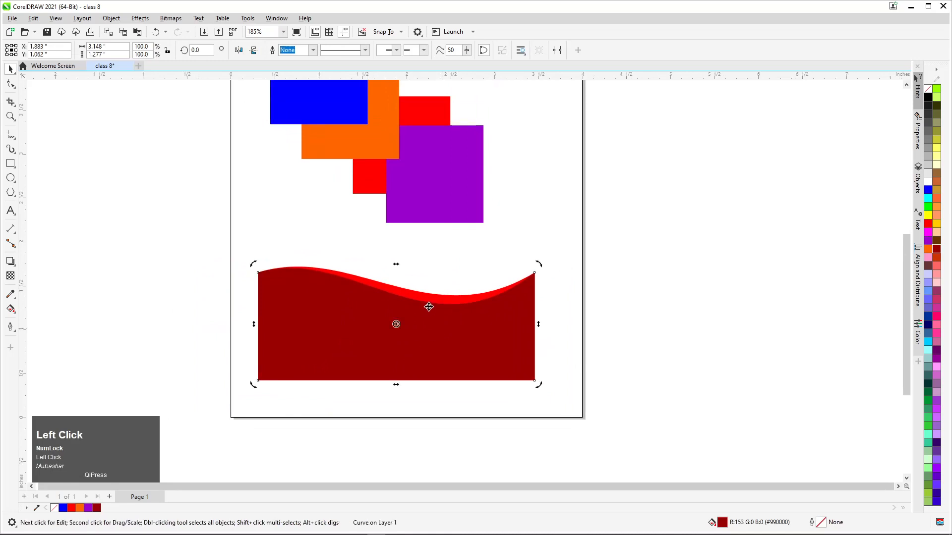
left_click(177, 290)
left_click(465, 327)
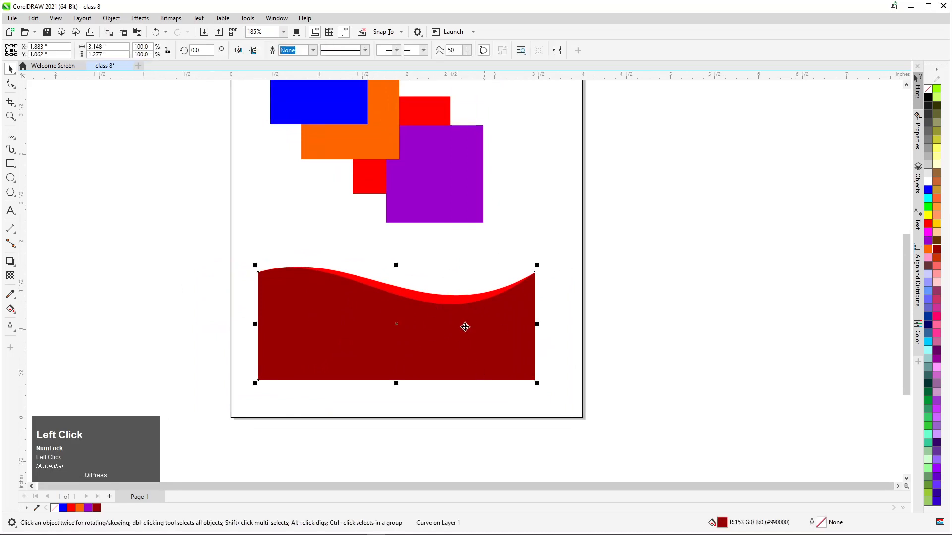
left_click_drag(560, 257, 508, 305)
left_click_drag(430, 361, 435, 295)
left_click_drag(352, 246, 350, 296)
left_click_drag(438, 297, 434, 276)
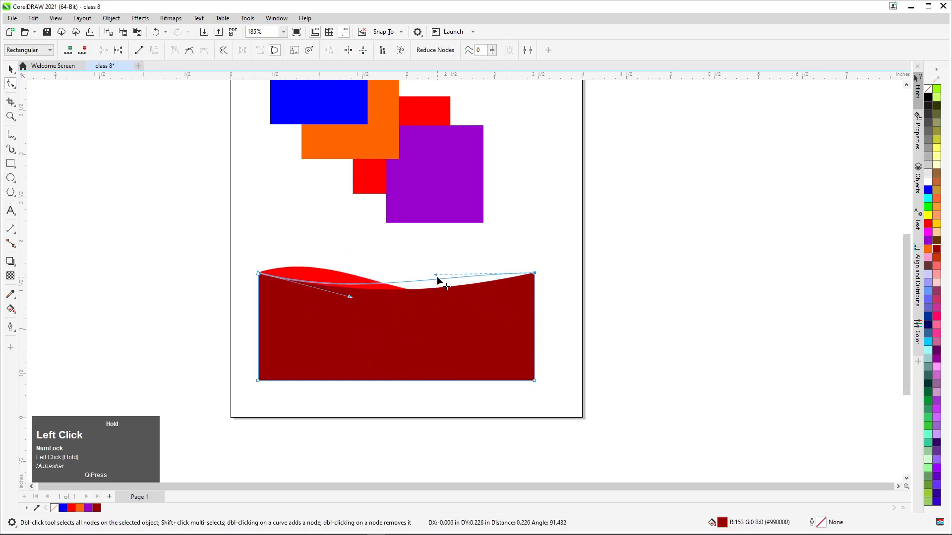
left_click_drag(351, 299, 345, 329)
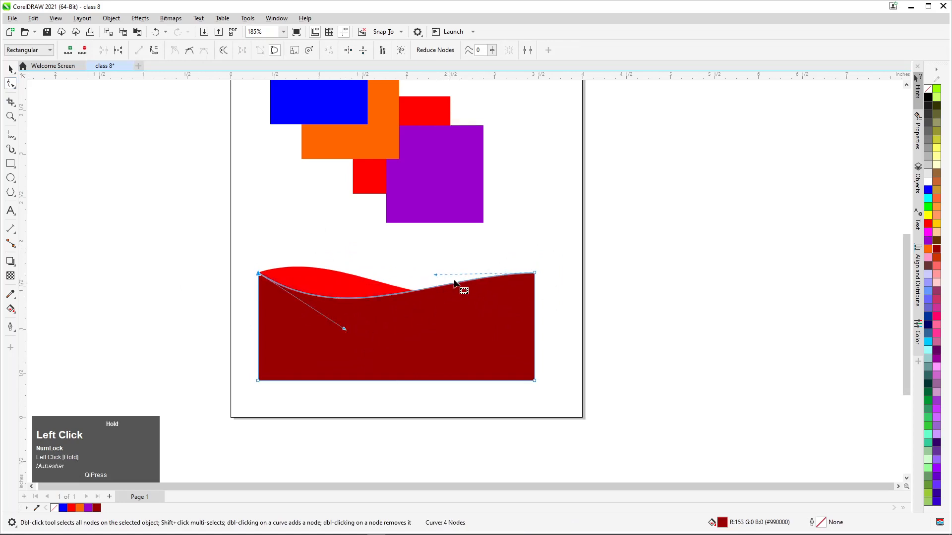
left_click_drag(438, 273, 437, 262)
left_click(551, 290)
left_click(11, 69)
Fill the reshaped dark red copy with yellow (#FFFF00) and send it back one level, behind the red wave
left_click(406, 309)
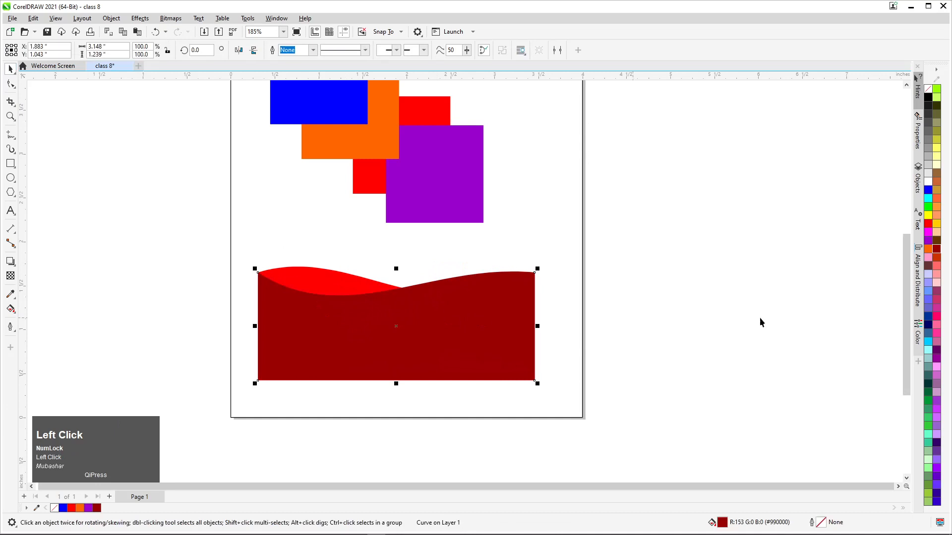
left_click(930, 214)
key("Escape")
left_click(455, 376)
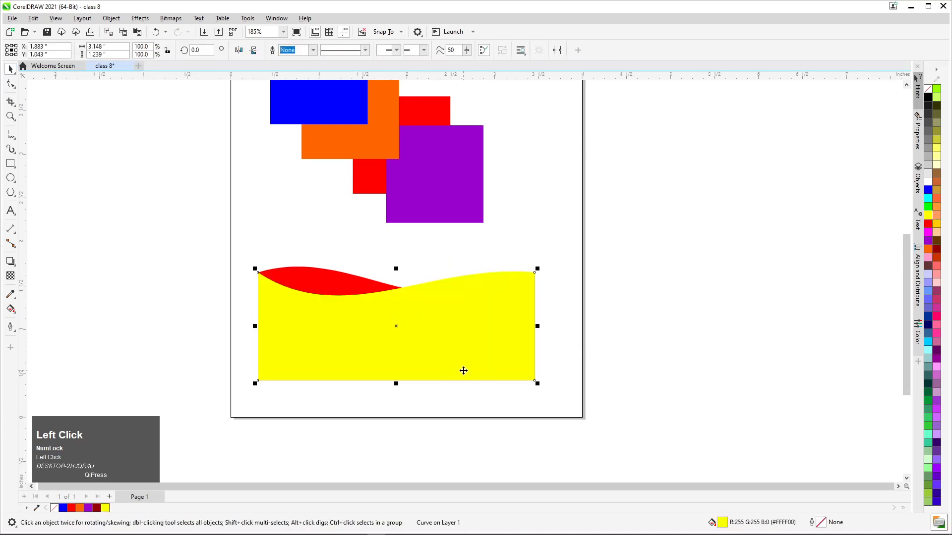
key("ctrl")
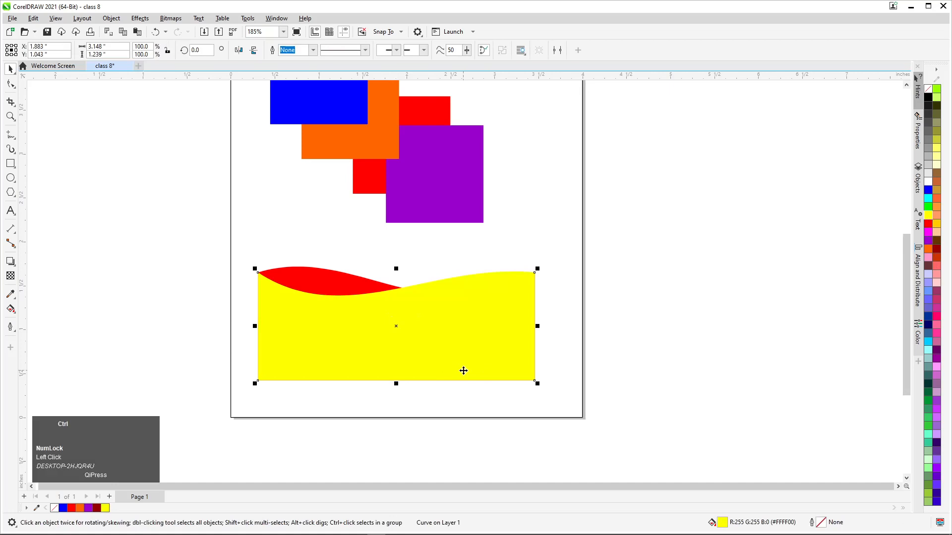
key("ctrl+Page_Down")
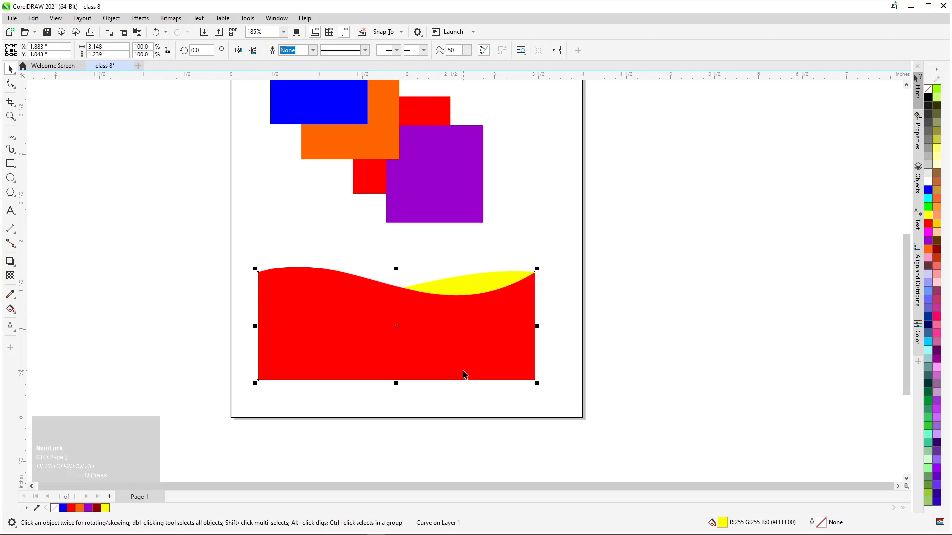
Duplicate the yellow wave in place and mirror the copy horizontally
scroll(420, 217, "up", 2)
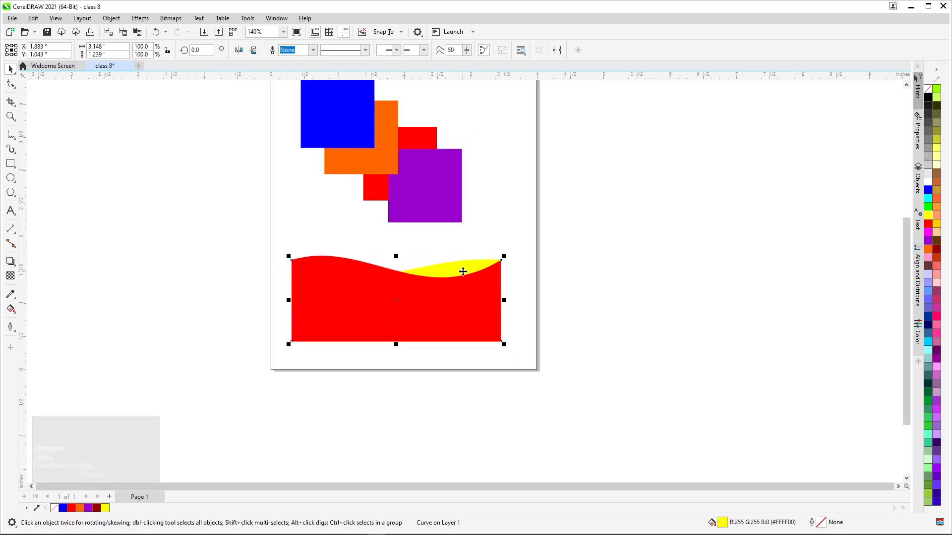
key("ctrl+c")
key("ctrl+v")
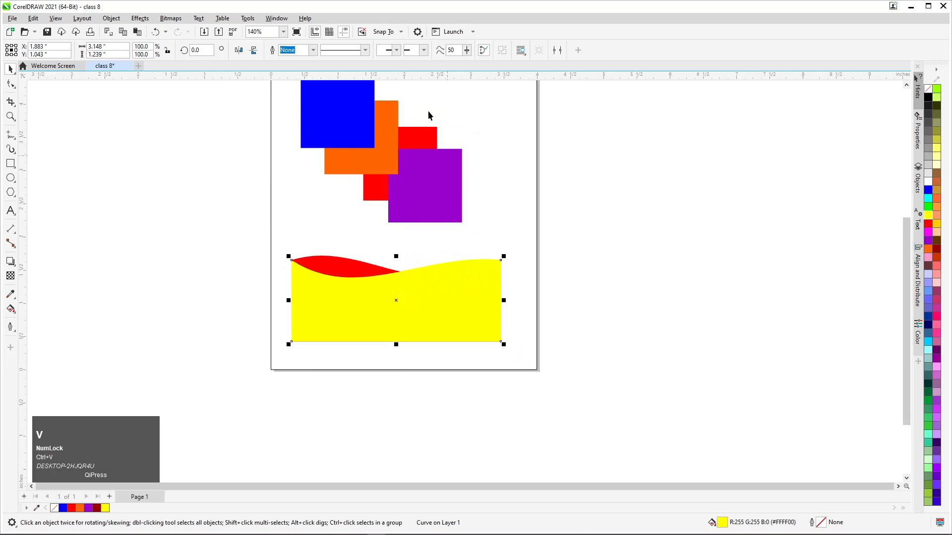
left_click(238, 50)
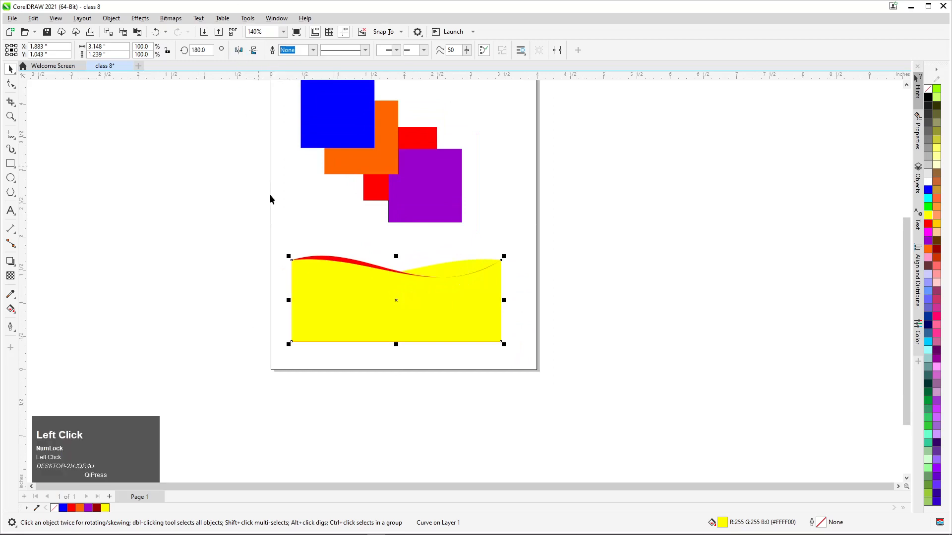
Fill the mirrored copy with magenta (#FF00FF) and send it back two levels, behind the red and yellow waves
left_click(928, 232)
left_click(511, 318)
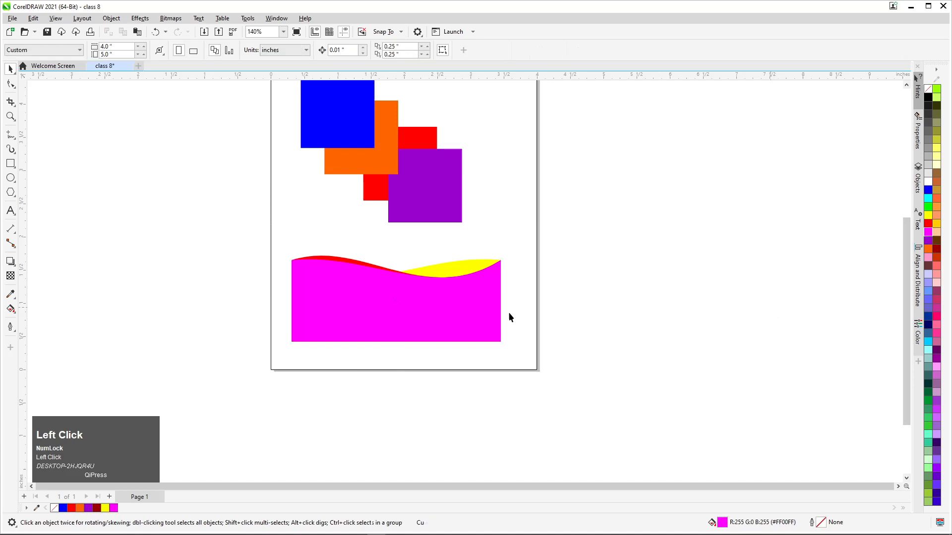
left_click(381, 302)
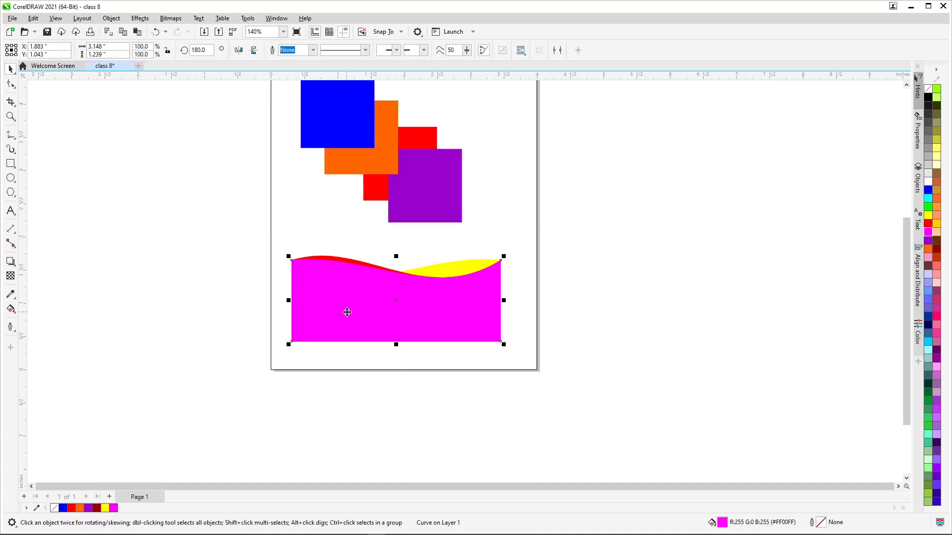
key("ctrl+Page_Down")
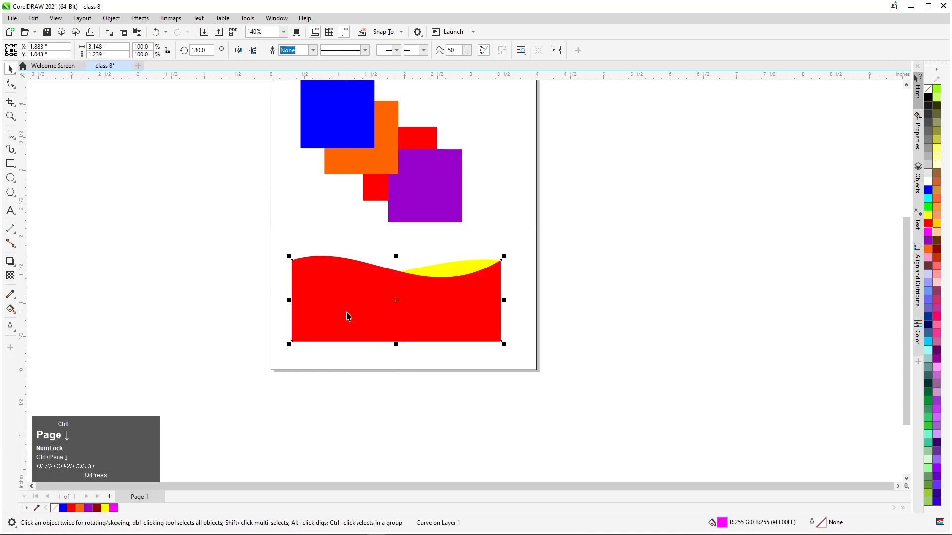
key("ctrl+Page_Down")
Delete the red, yellow and magenta wave shapes below the coloured squares
left_click(341, 311)
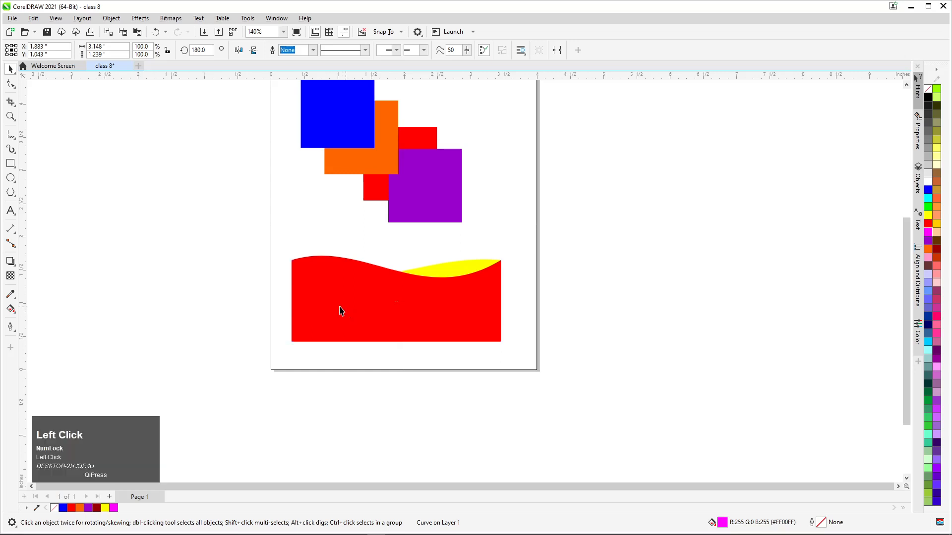
left_click_drag(341, 312, 226, 311)
key("Delete")
left_click_drag(385, 311, 311, 309)
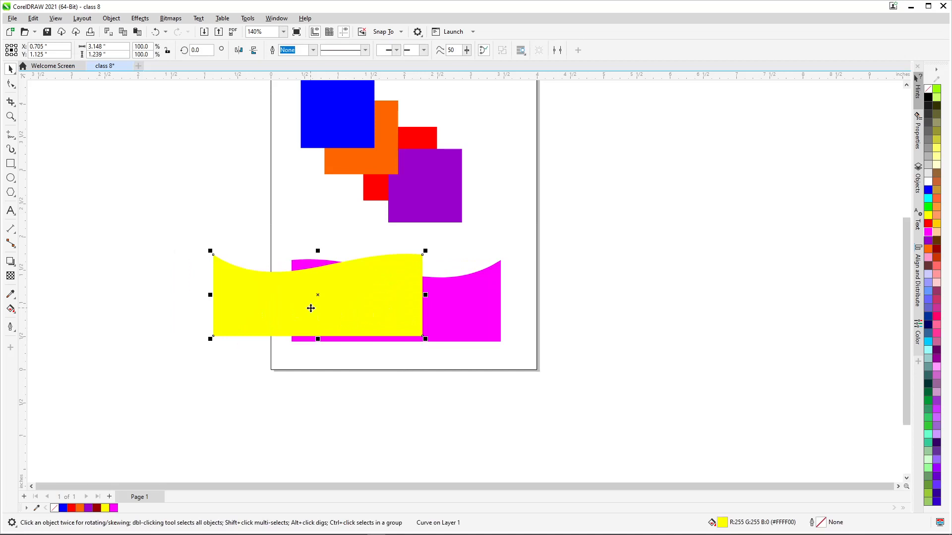
key("Delete")
left_click(380, 327)
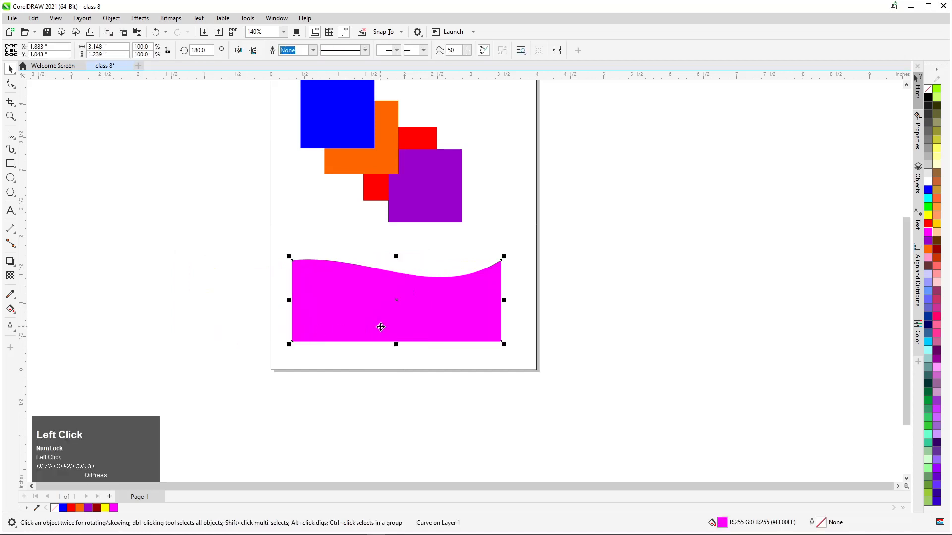
key("Delete")
Send the orange square back two levels, behind the purple and red squares
scroll(378, 320, "up", 2)
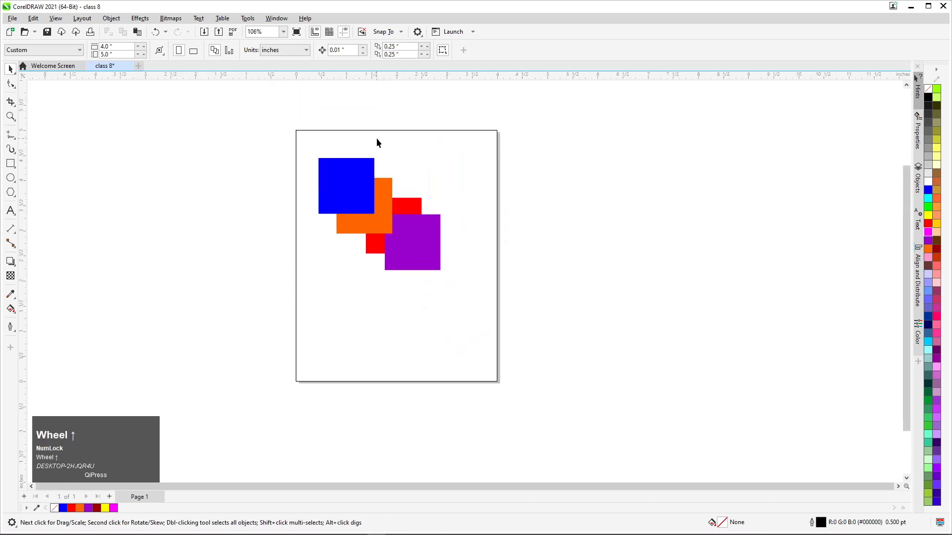
scroll(375, 169, "up", 1)
scroll(426, 229, "up", 1)
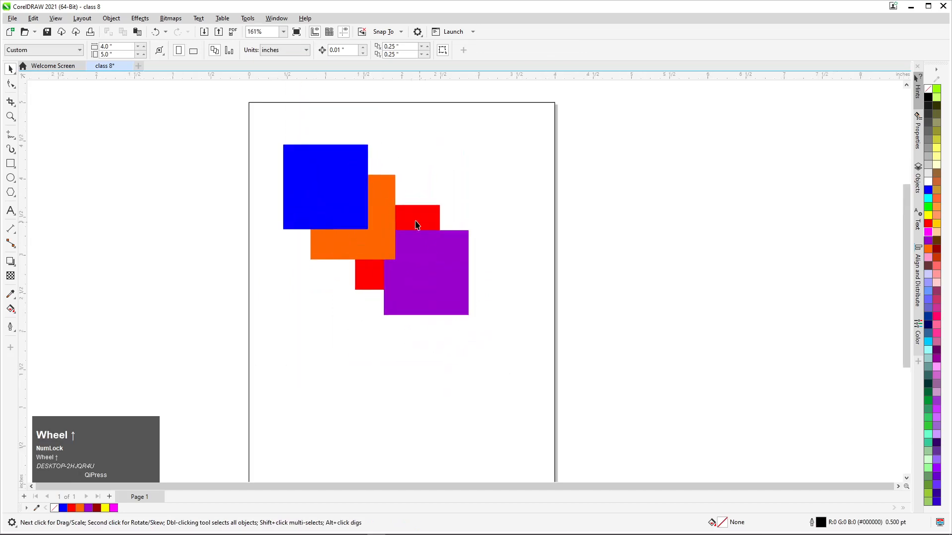
left_click(361, 186)
left_click(419, 256)
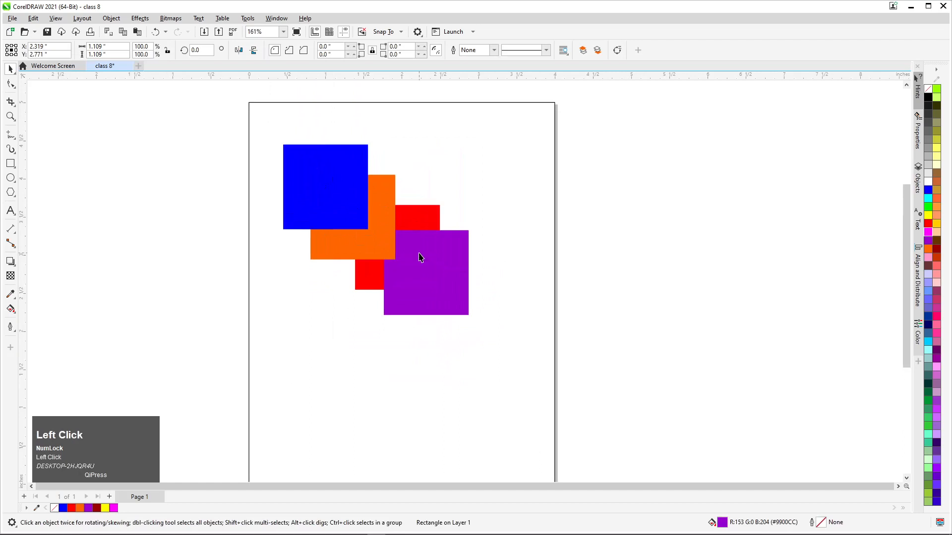
left_click(349, 191)
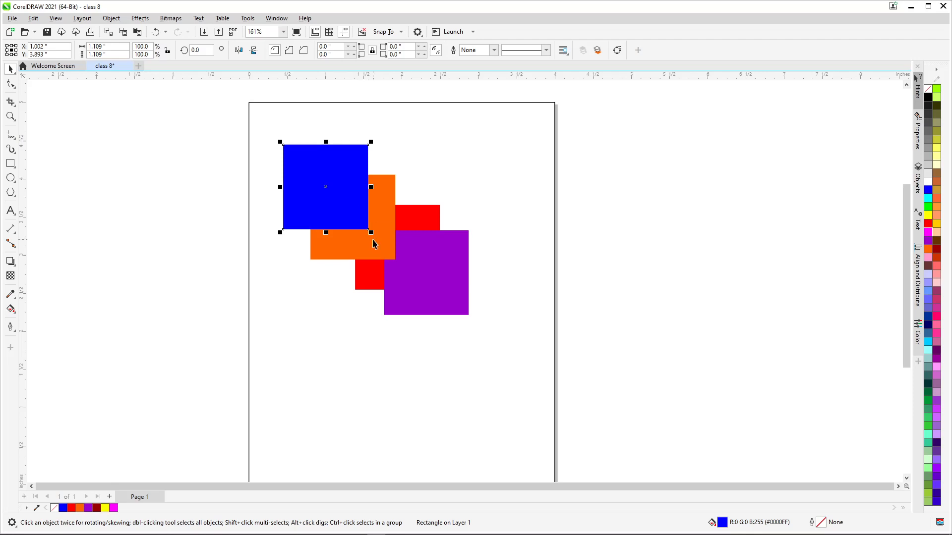
left_click(372, 241)
key("ctrl+Page_Down")
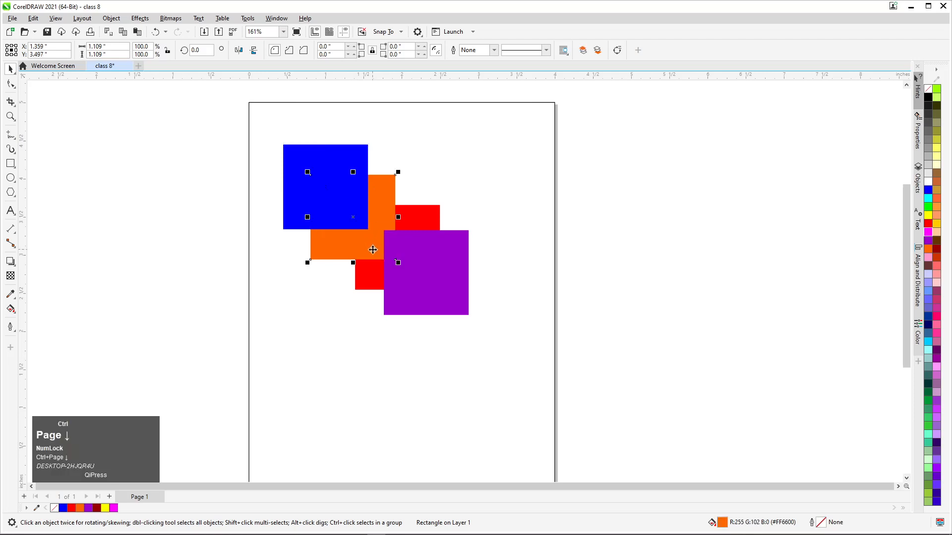
key("ctrl+Page_Down")
Shift the blue square slightly right and down, and move the purple square left so that the two overlap
left_click_drag(331, 203, 321, 192)
left_click_drag(325, 195, 353, 211)
left_click_drag(421, 268, 336, 258)
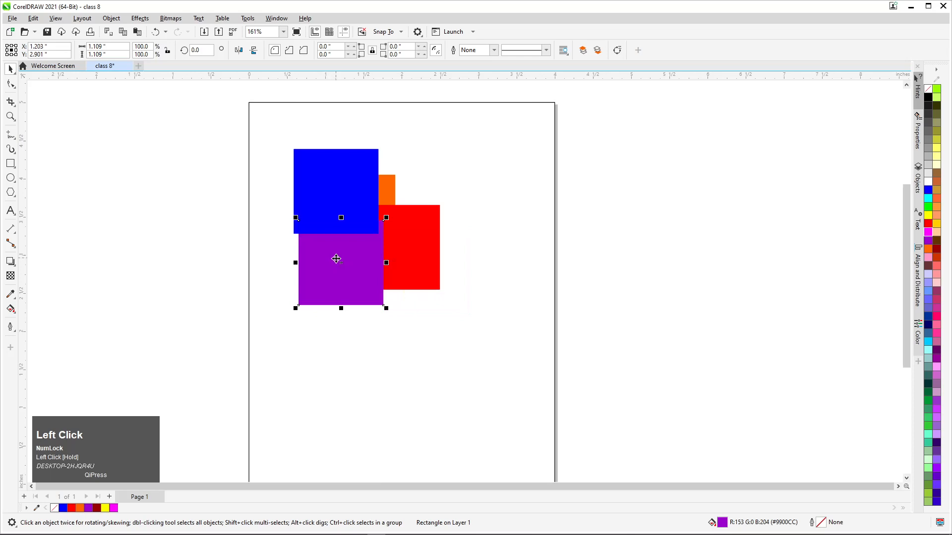
Send the blue square back one level with Back One, behind the purple square
left_click(339, 170)
key("ctrl")
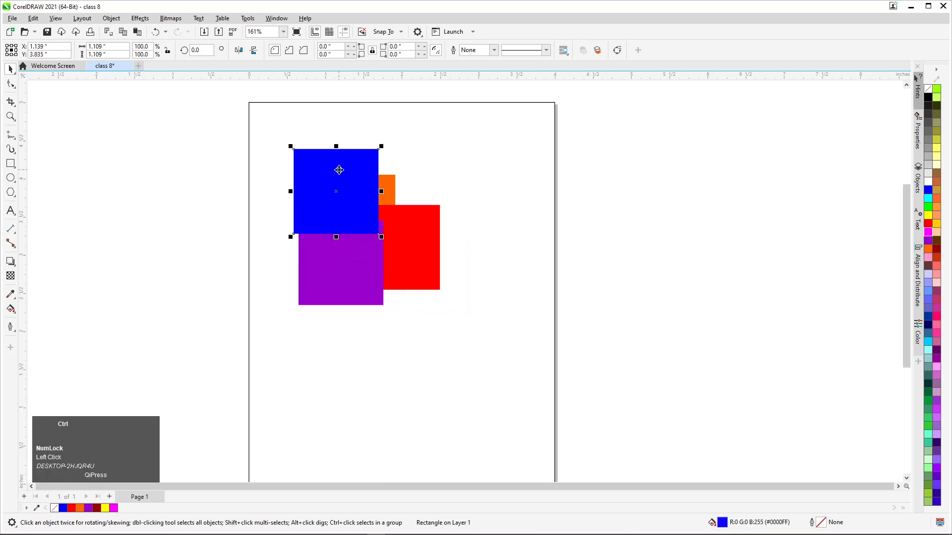
right_click(339, 169)
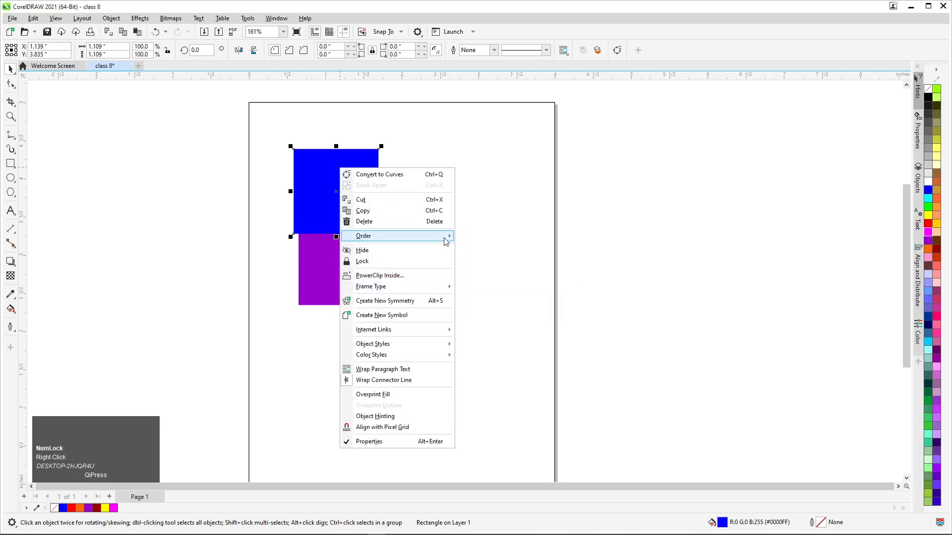
mouse_move(446, 236)
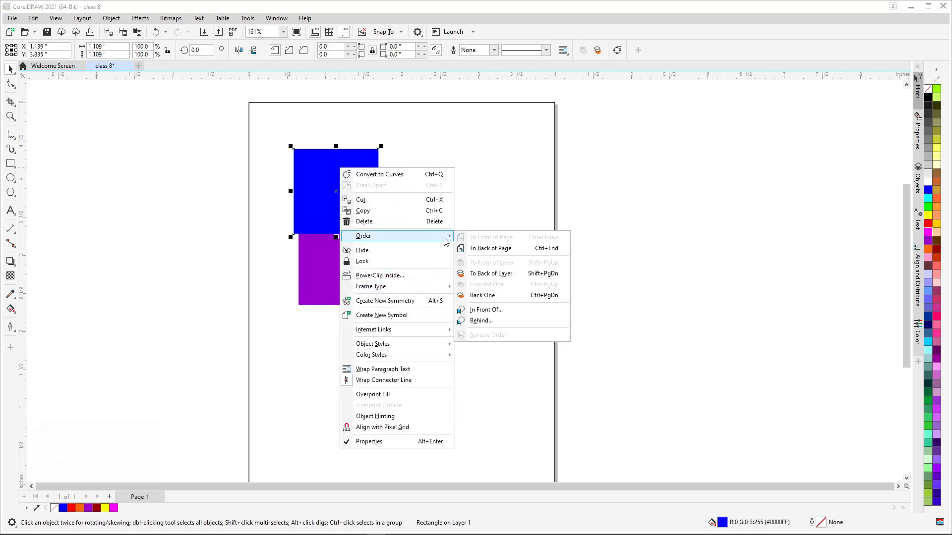
left_click(488, 300)
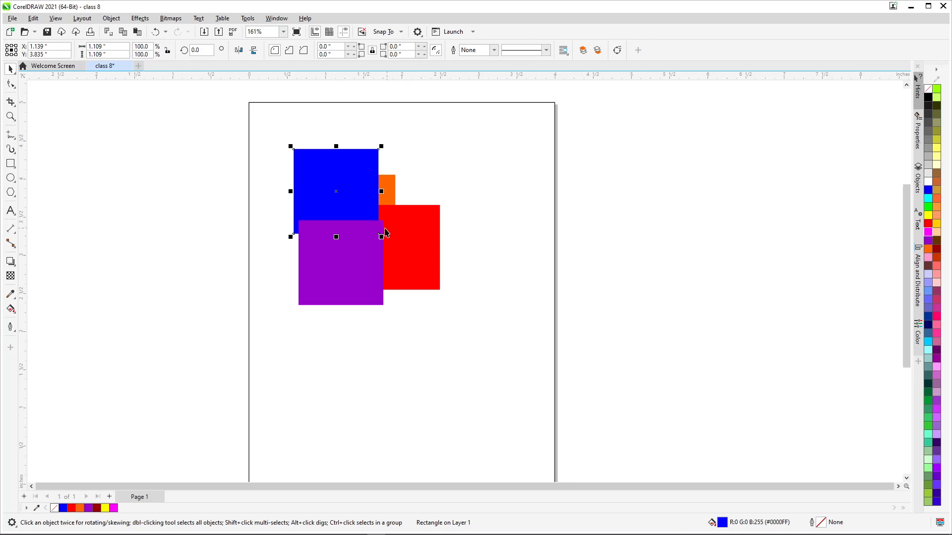
Send the blue square back two more levels, behind the red and orange squares
right_click(333, 178)
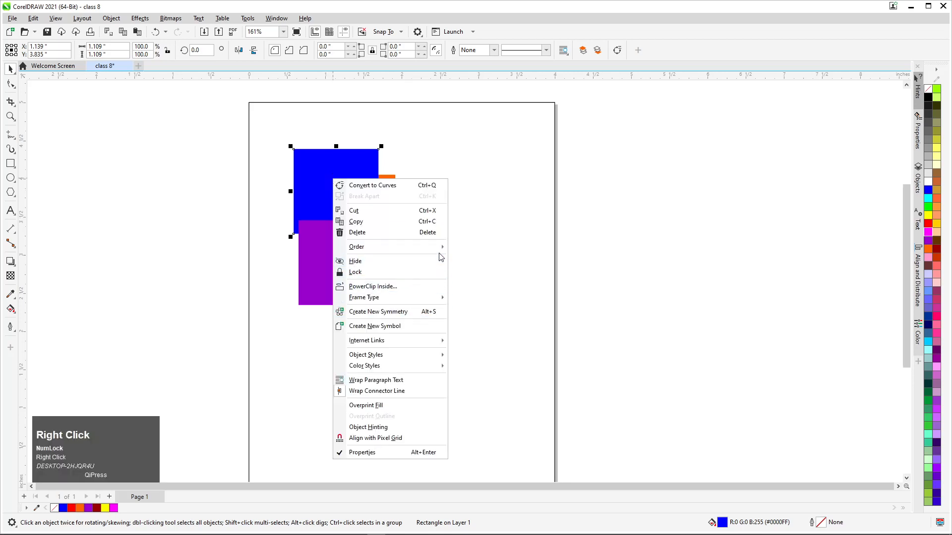
mouse_move(439, 248)
left_click(481, 306)
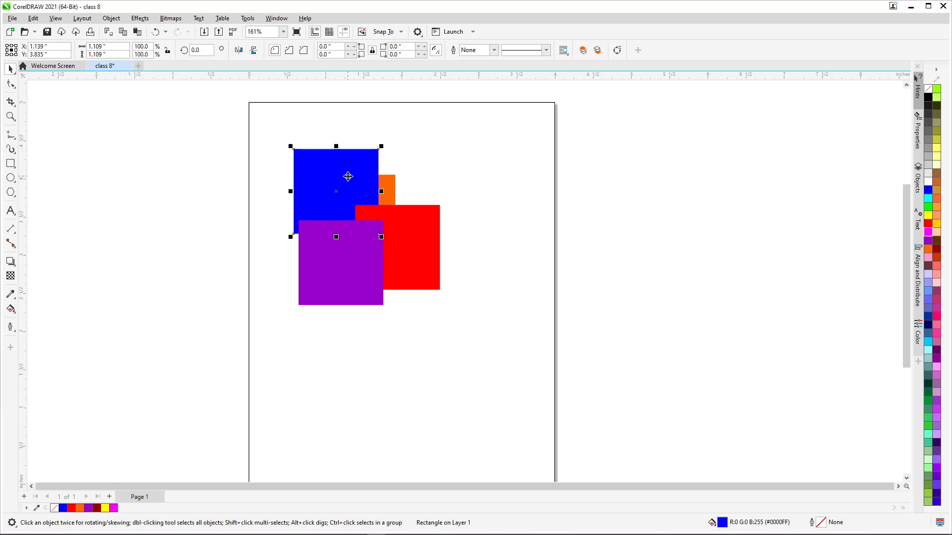
key("ctrl+Page_Down")
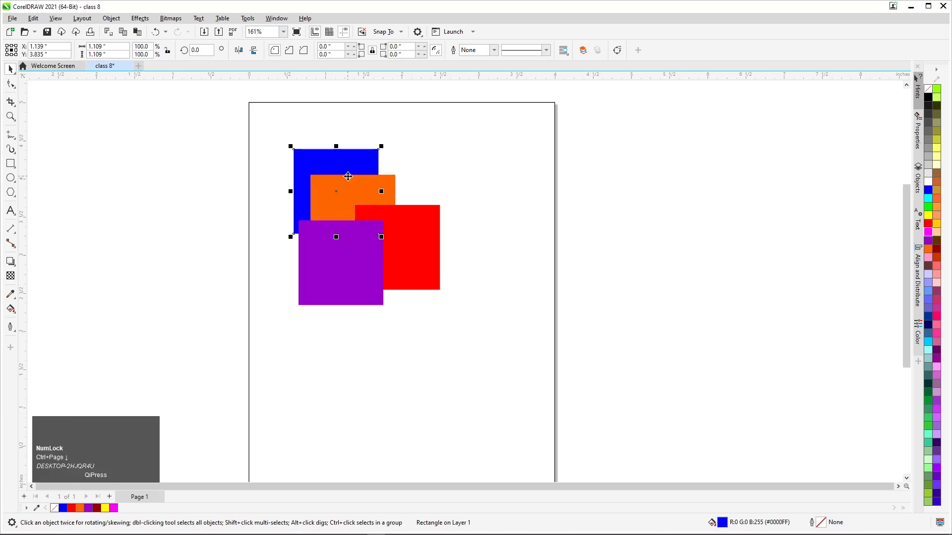
Bring the orange square forward one level, in front of the red square
left_click(336, 190)
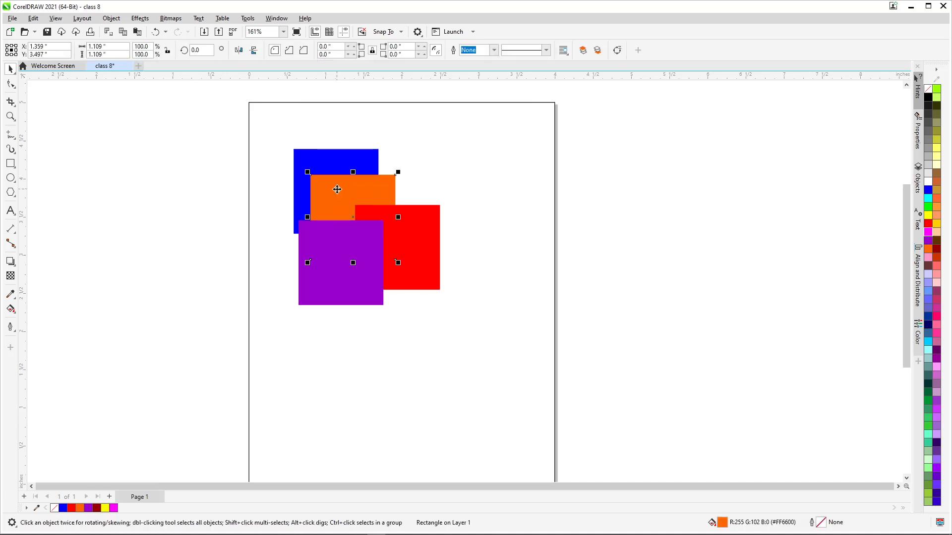
left_click(336, 189, "ctrl")
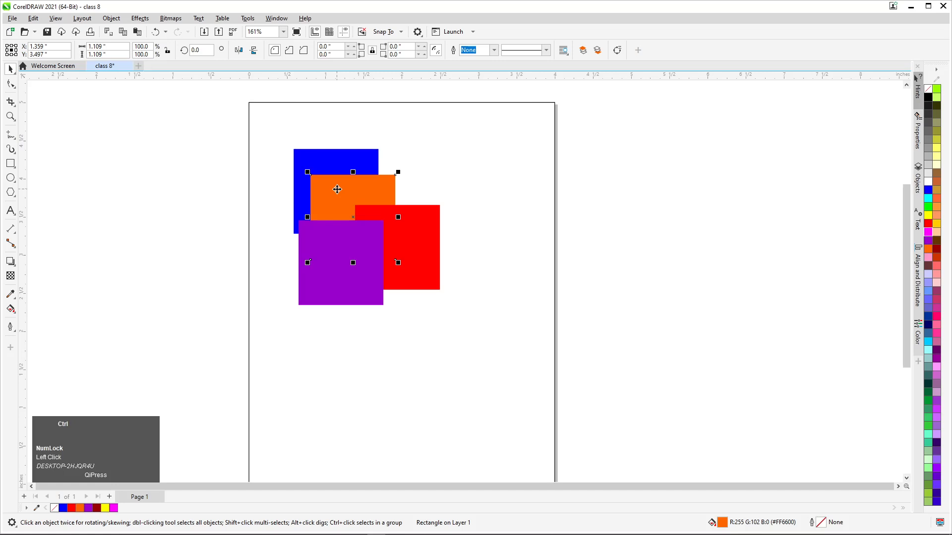
key("ctrl+Page_Up")
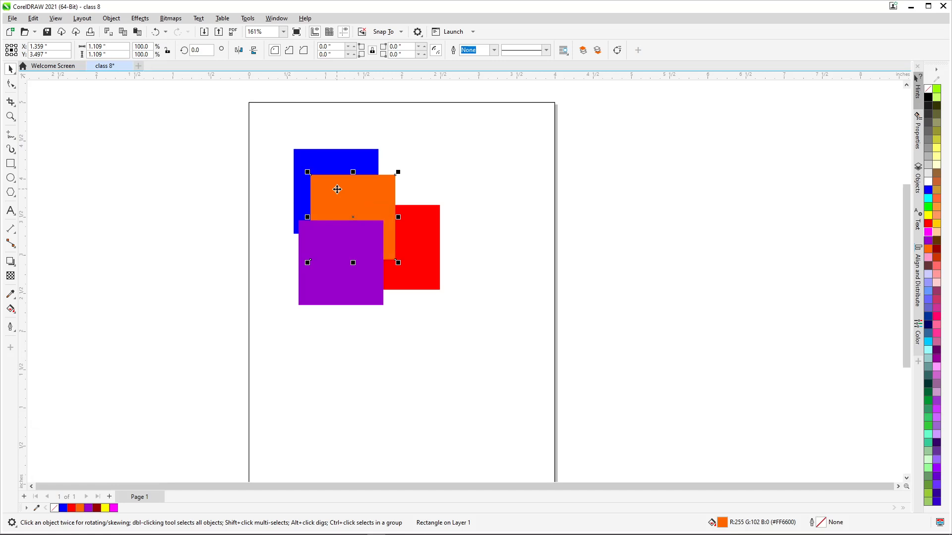
key("ctrl")
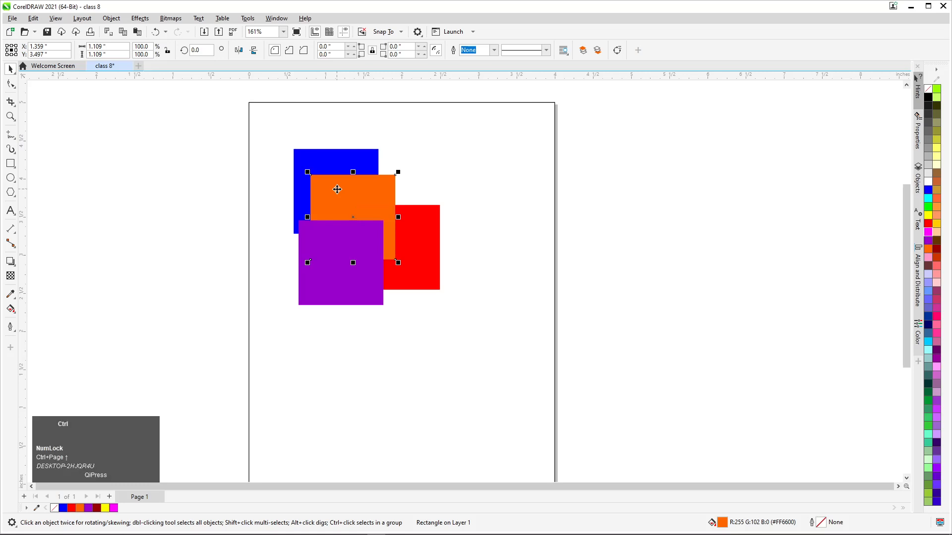
Bring the orange square forward one level over the purple square, and send it back three levels behind all the other squares
key("ctrl+Page_Up")
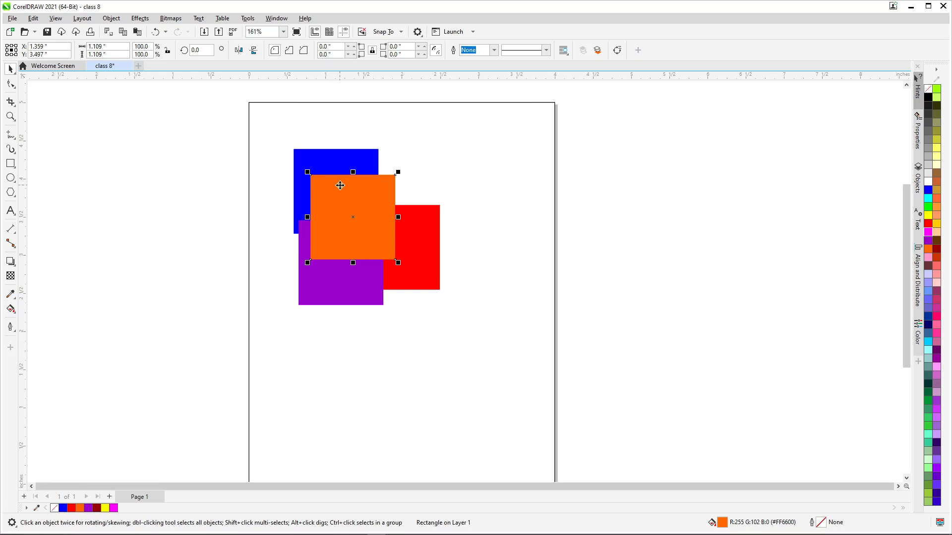
key("ctrl+Page_Down")
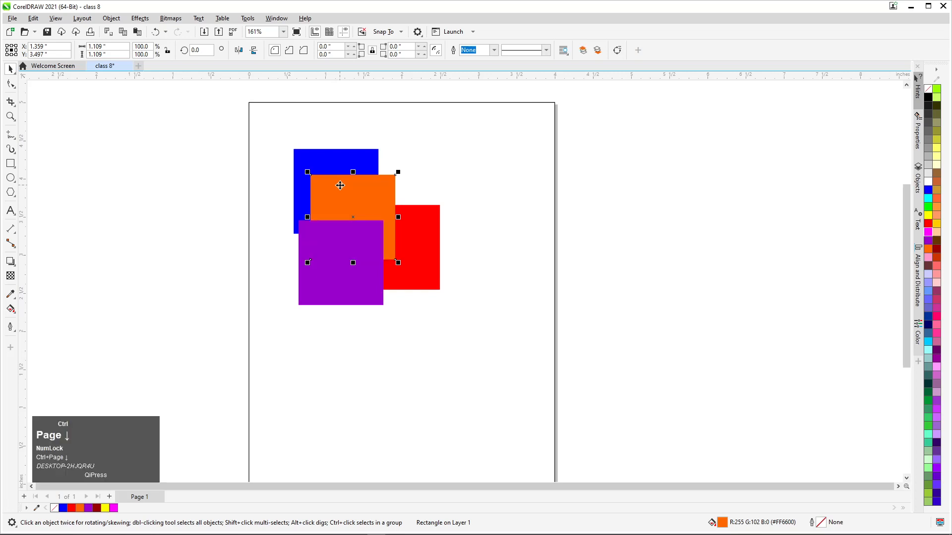
key("ctrl+Page_Down")
key("ctrl+Page_Down")
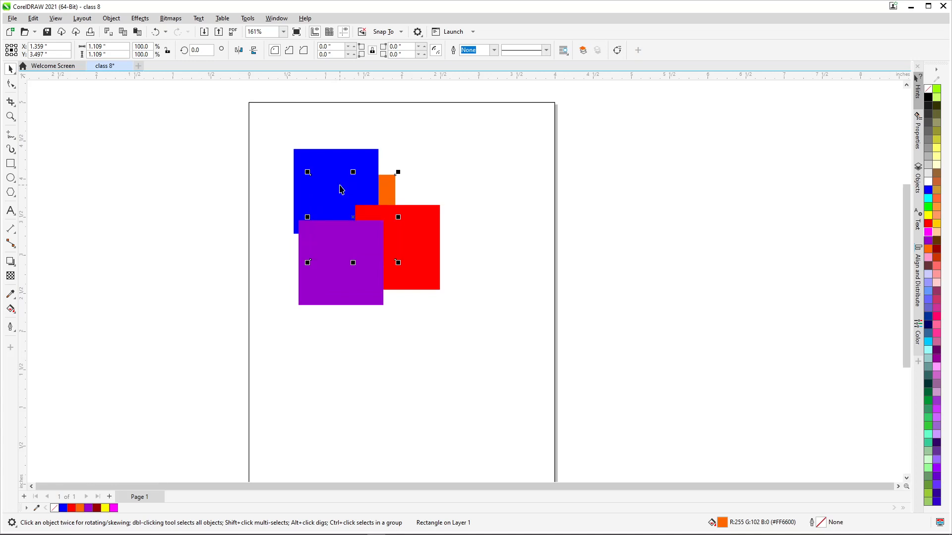
Bring the orange square forward three levels with Forward One so it lies in front of every other square
key("ctrl+Page_Up")
key("ctrl+Page_Up")
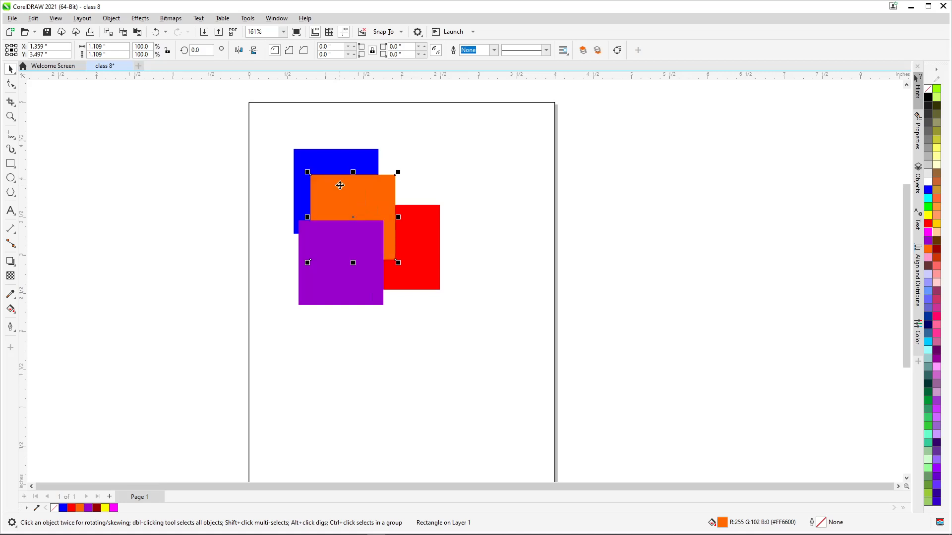
key("ctrl+Page_Up")
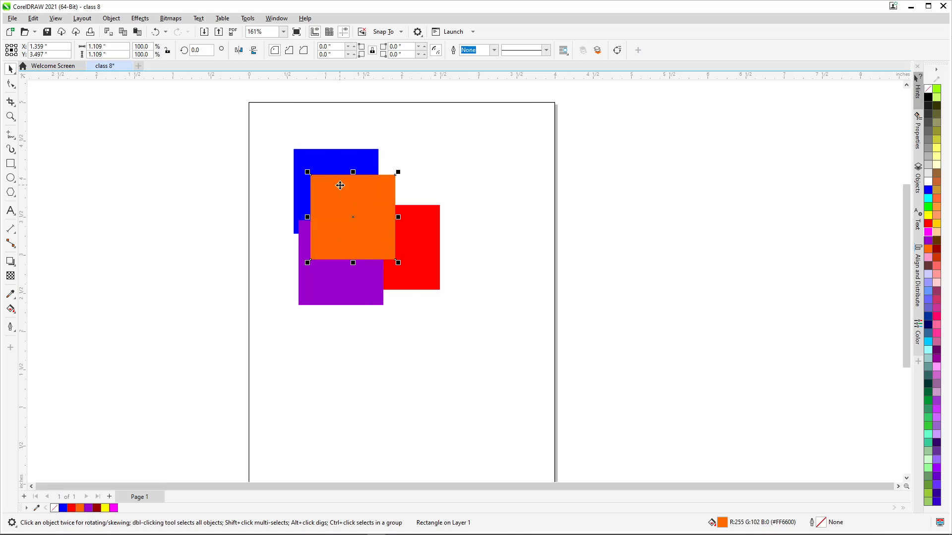
Shift the orange square slightly right, to about X 1.619 in and Y 3.536 in
left_click_drag(344, 187, 365, 181)
left_click(284, 185)
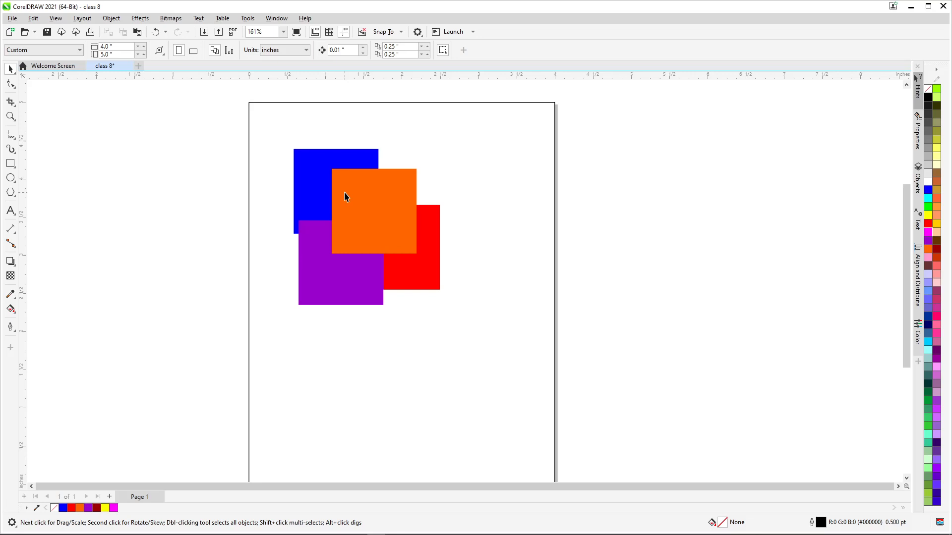
left_click_drag(345, 193, 344, 196)
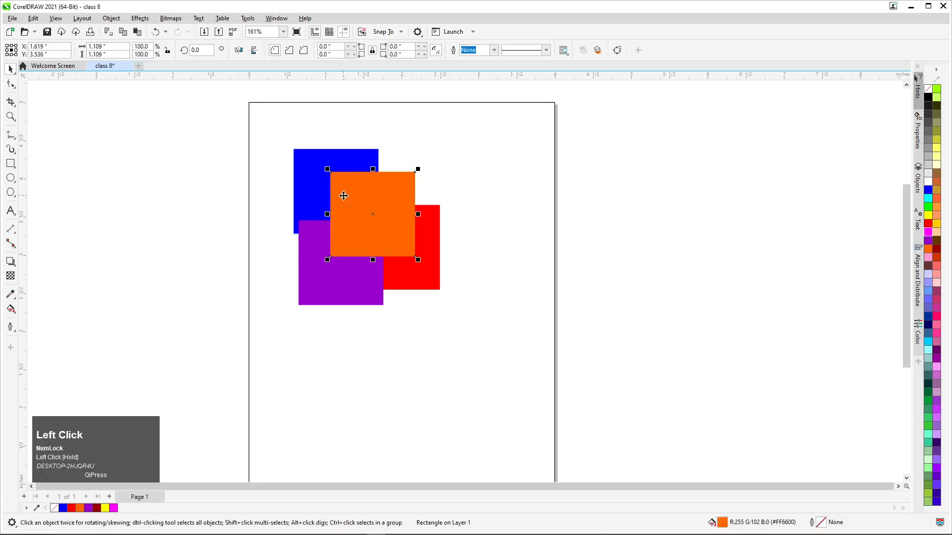
Send the orange square back one level with the Back One order command, behind the purple square
right_click(343, 195)
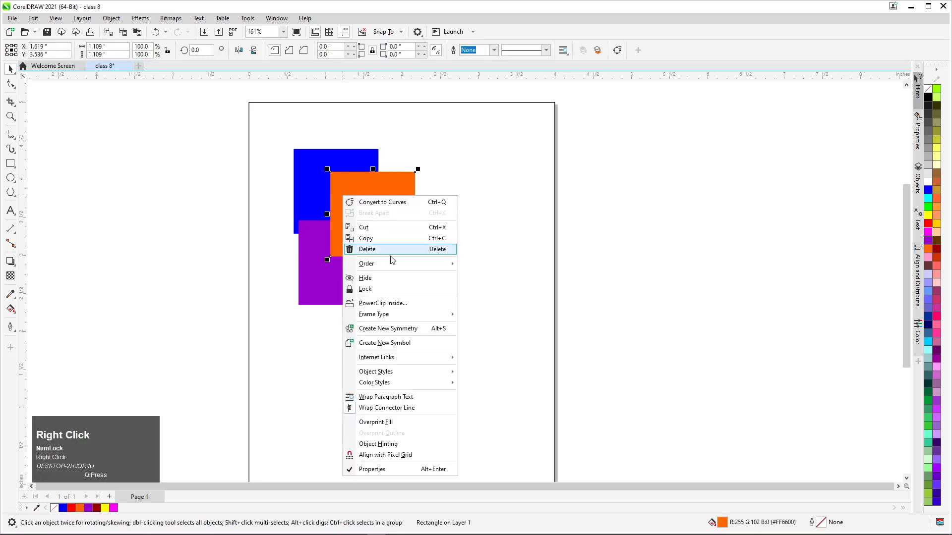
mouse_move(409, 268)
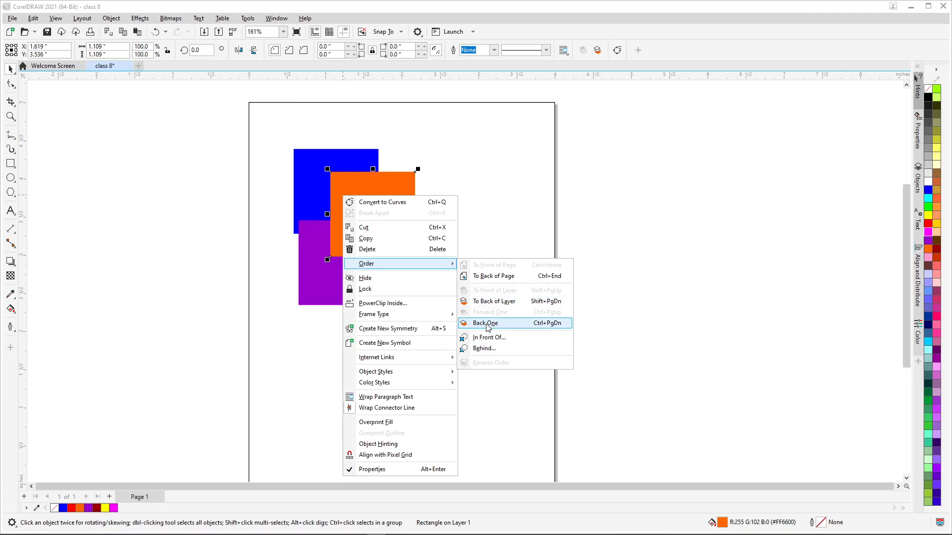
left_click(484, 302)
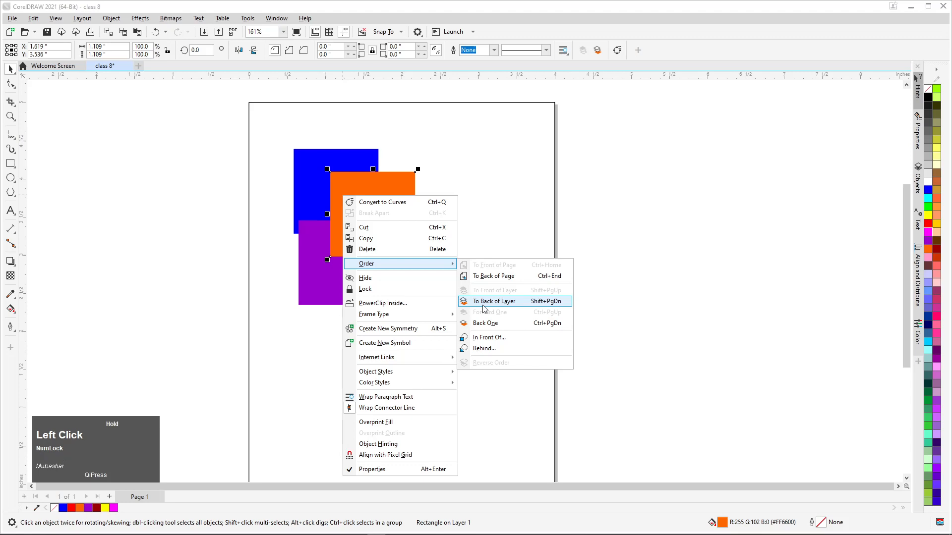
left_click(485, 323)
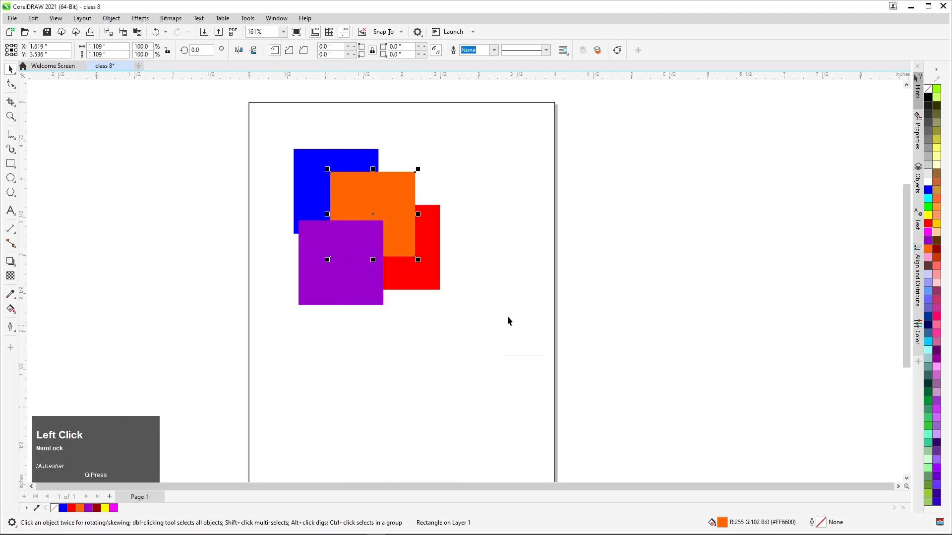
Send the orange square behind all the other squares with the To Back of Layer order command
right_click(375, 188)
mouse_move(424, 257)
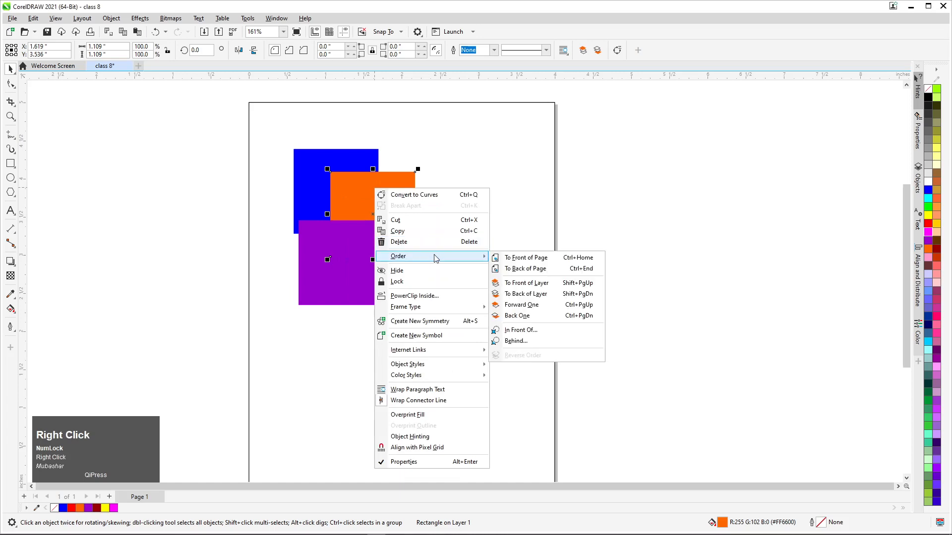
left_click(533, 298)
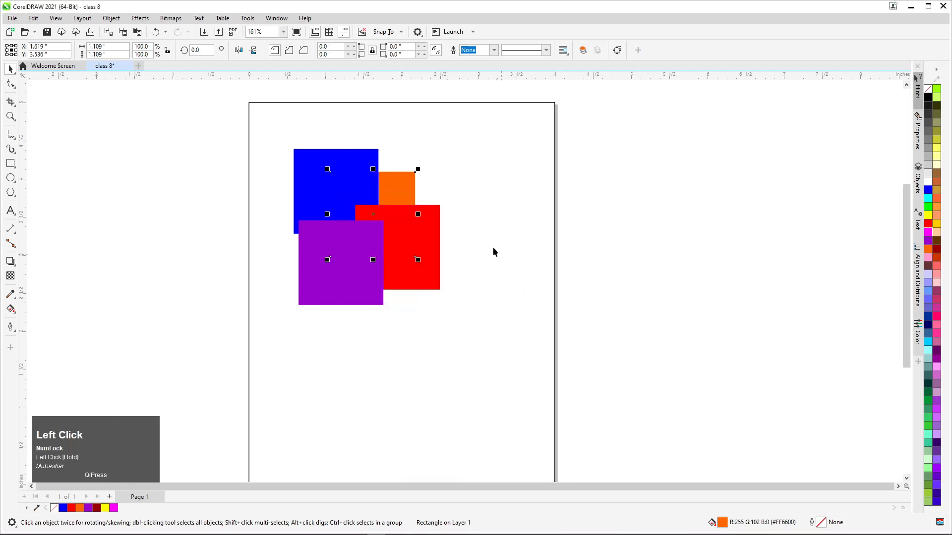
right_click(394, 184)
left_click(182, 179)
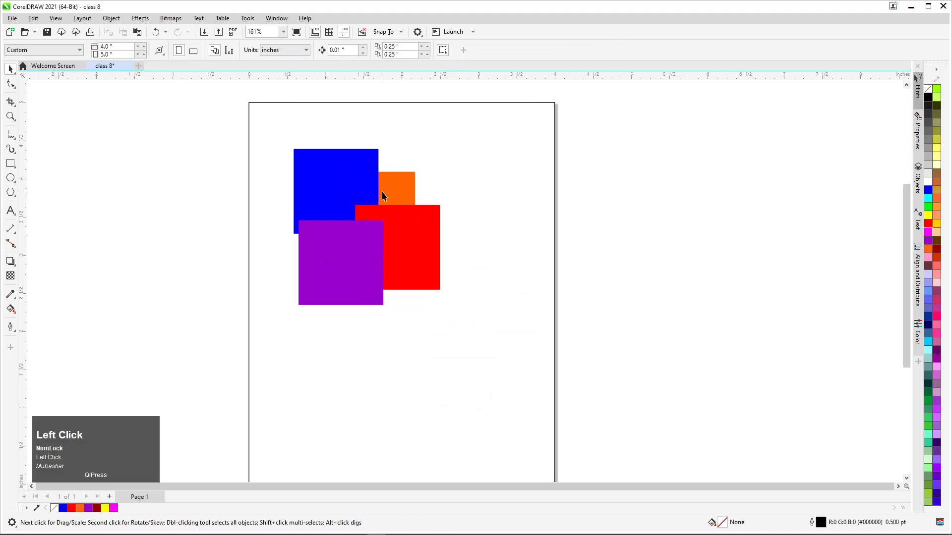
left_click_drag(429, 155, 292, 307)
right_click(398, 187)
left_click_drag(453, 148, 343, 305)
right_click(391, 195)
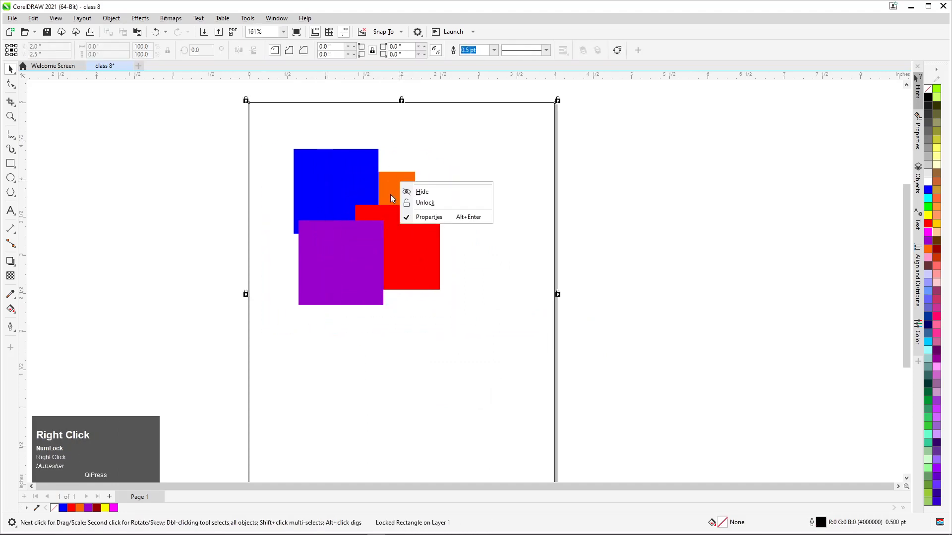
left_click(390, 195)
left_click_drag(465, 148, 341, 427)
left_click_drag(456, 148, 310, 414)
left_click_drag(446, 129, 311, 282)
Bring the orange square in front of all the other squares with the To Front of Layer order command
right_click(375, 217)
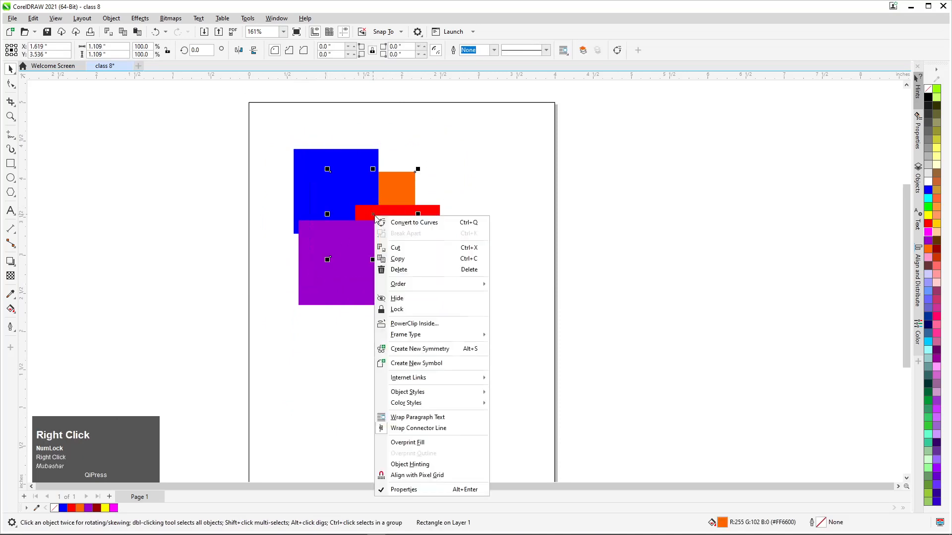
mouse_move(483, 285)
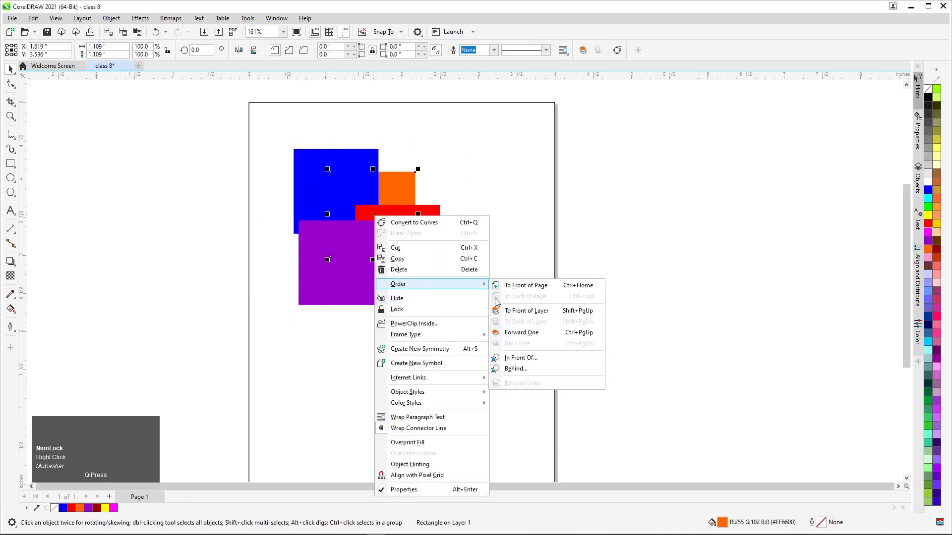
left_click(518, 311)
Move the orange square slightly up and right, to about X 1.67 in and Y 3.705 in
left_click(62, 193)
left_click_drag(362, 211, 365, 198)
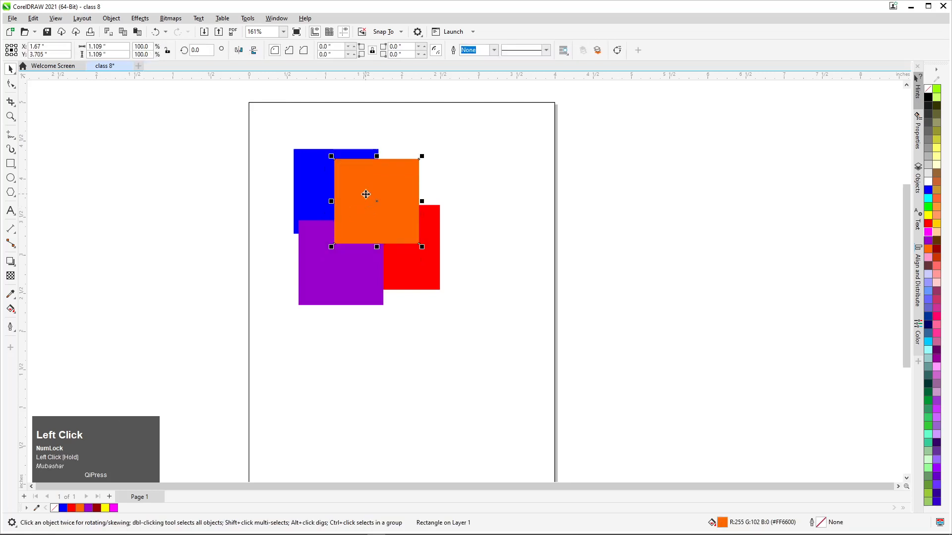
left_click(292, 264)
left_click(365, 231)
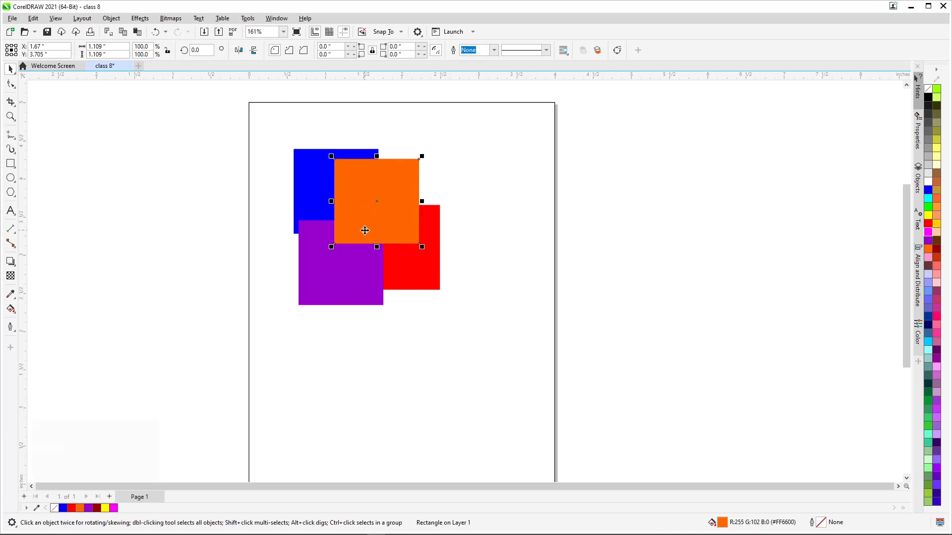
Send the orange square back two levels with Back One and return it to the front with Forward One
key("ctrl+Page_Down")
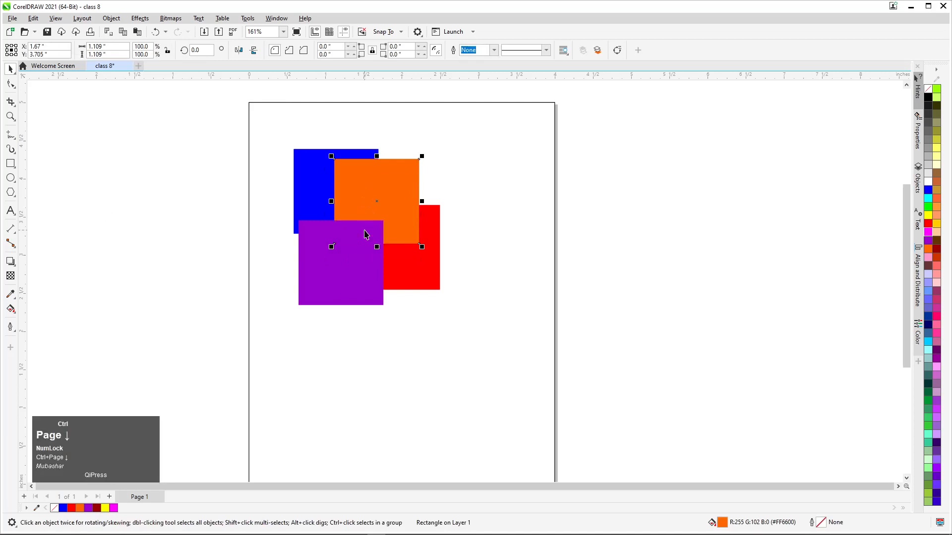
key("ctrl+Page_Down")
key("ctrl+Page_Up")
key("ctrl+Page_Up")
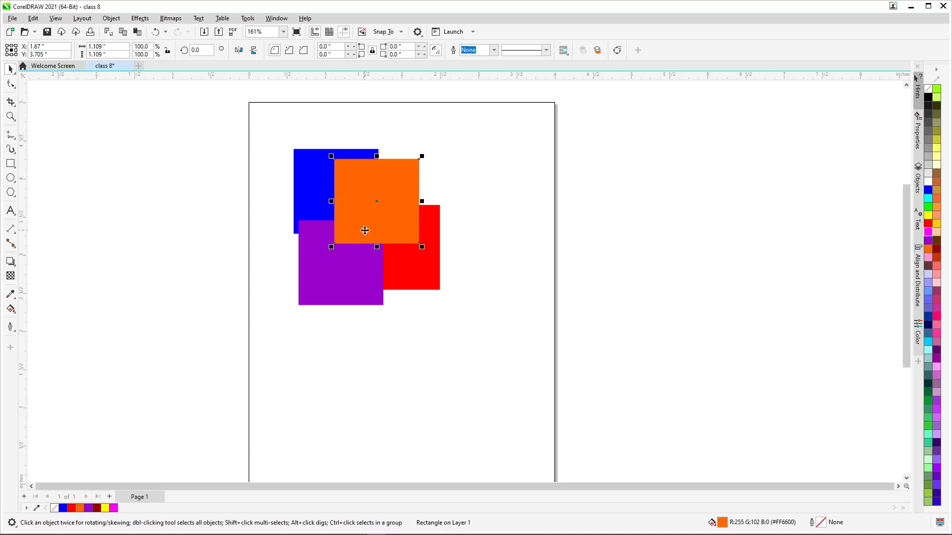
Send the orange square to the back of the layer and bring it back to the front of the layer
key("shift")
key("shift+Page_Down")
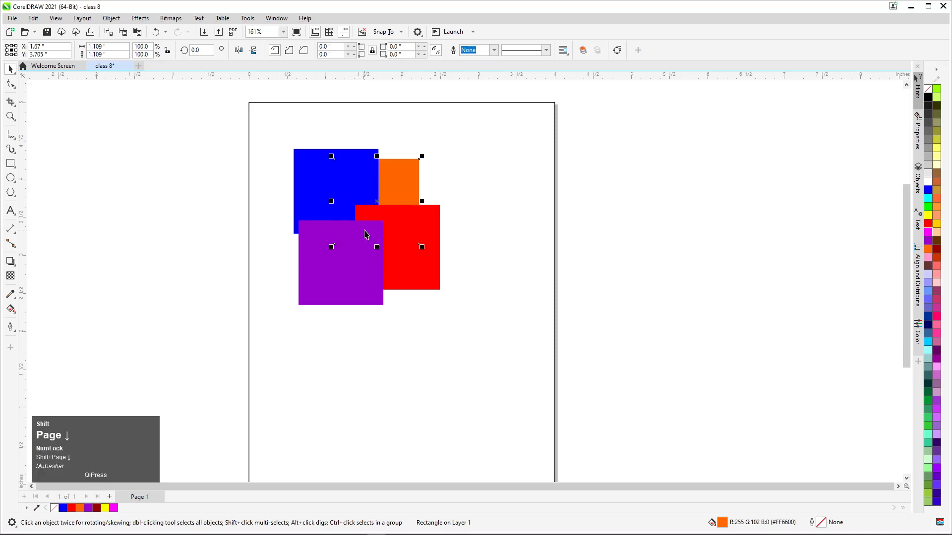
key("shift+Page_Up")
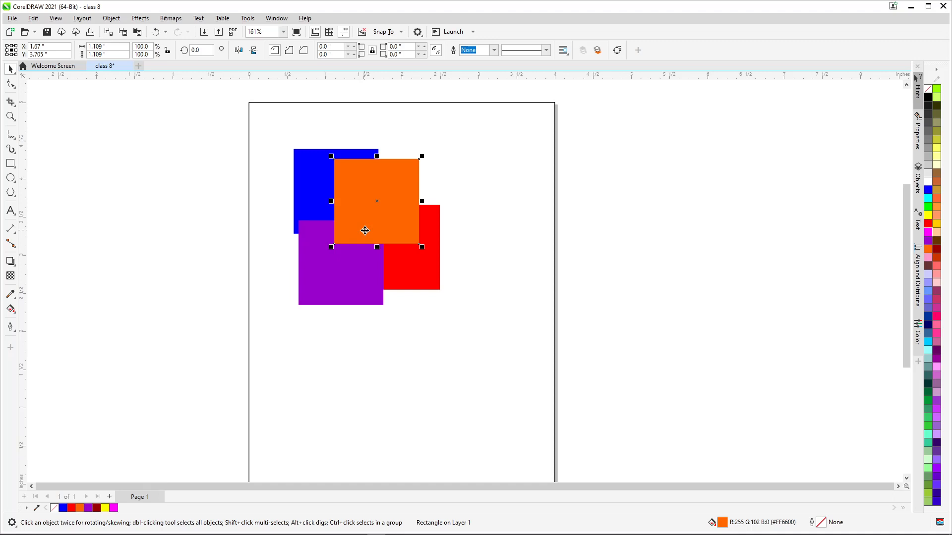
Send the orange square to the bottom of the stack with To Back of Layer
right_click(352, 177)
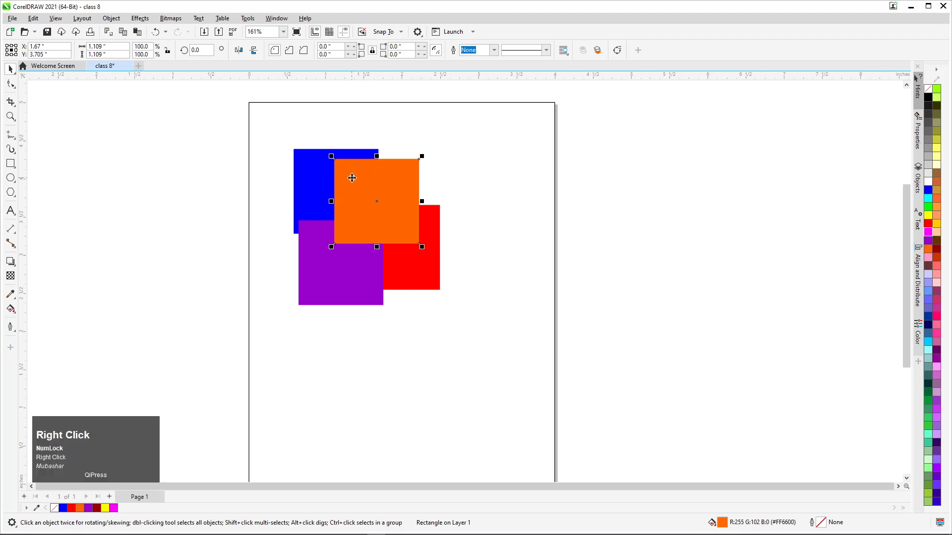
mouse_move(421, 252)
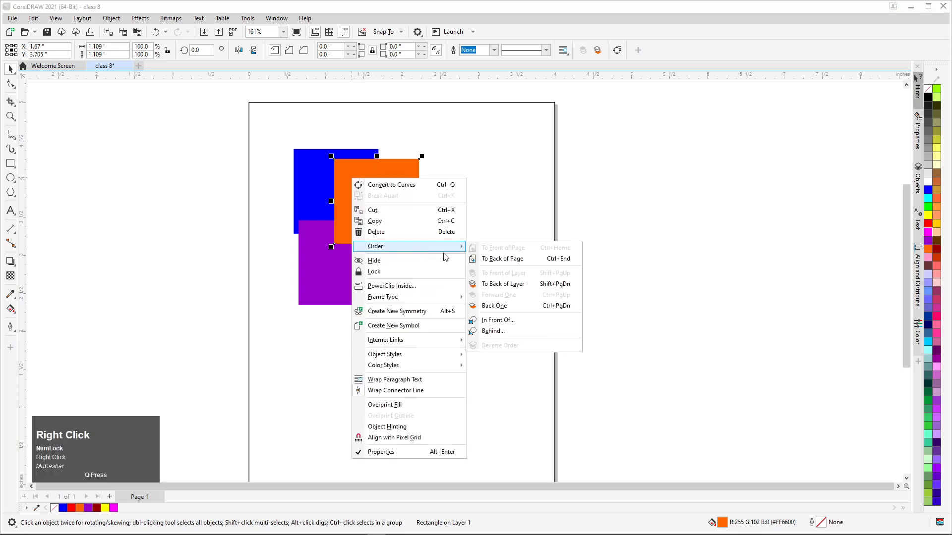
left_click(524, 291)
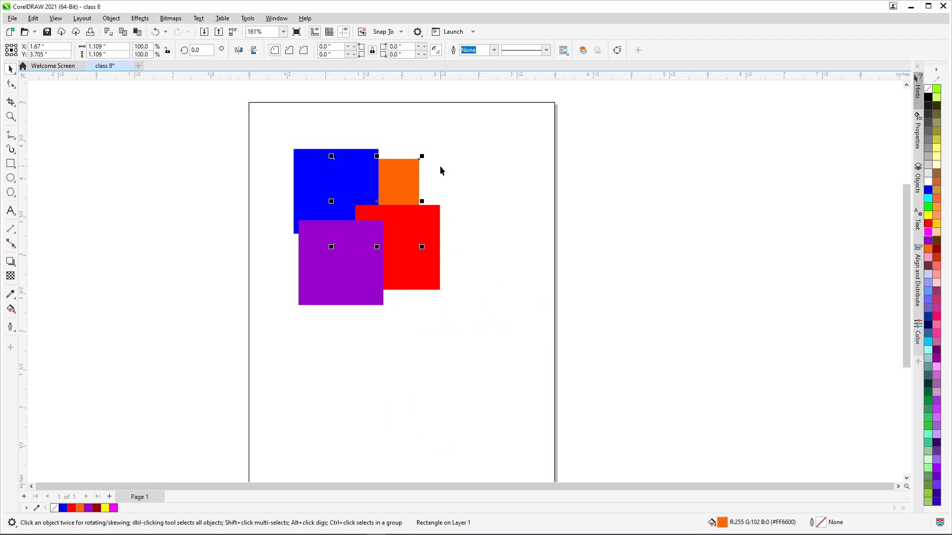
Enlarge the orange square proportionally from its upper-right corner to about 1.205 in wide and high
left_click_drag(423, 156, 433, 151)
left_click(417, 168)
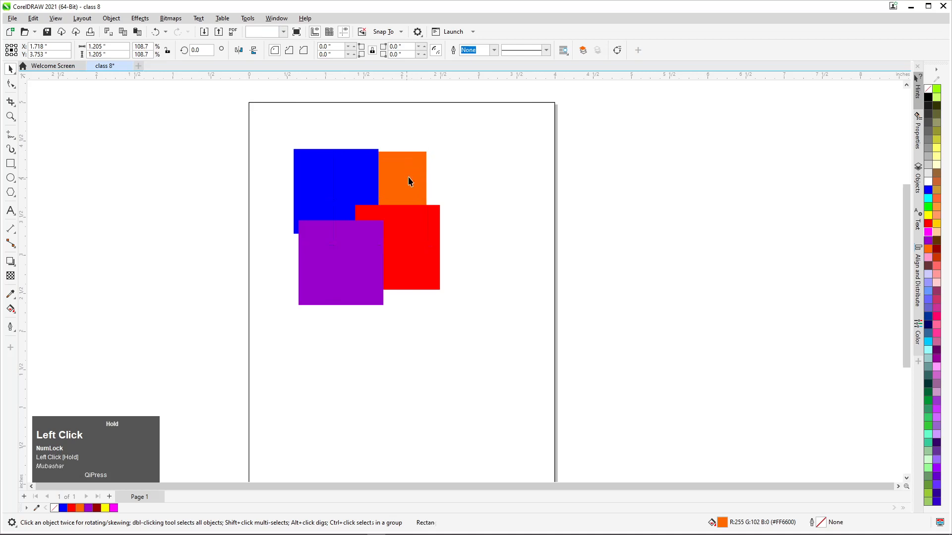
Select all four squares, move them together slightly right and down, and clear the selection
left_click_drag(486, 127, 200, 387)
left_click_drag(314, 272, 400, 284)
left_click_drag(406, 279, 346, 283)
left_click(216, 256)
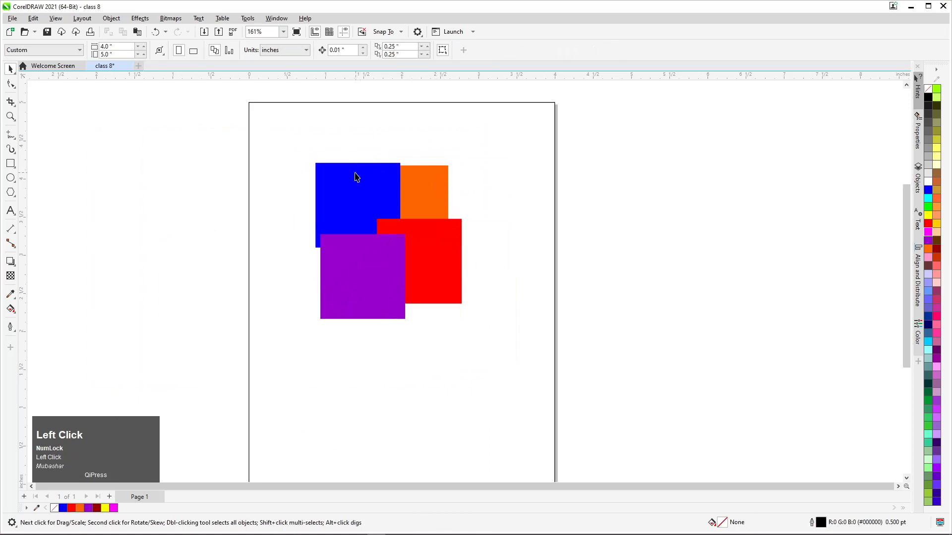
Move the orange square up and left past the blue one, and shift the blue square right to about X 1.945 in, Y 3.713 in
left_click_drag(356, 174, 297, 157)
left_click_drag(425, 177, 297, 292)
left_click_drag(411, 168, 305, 276)
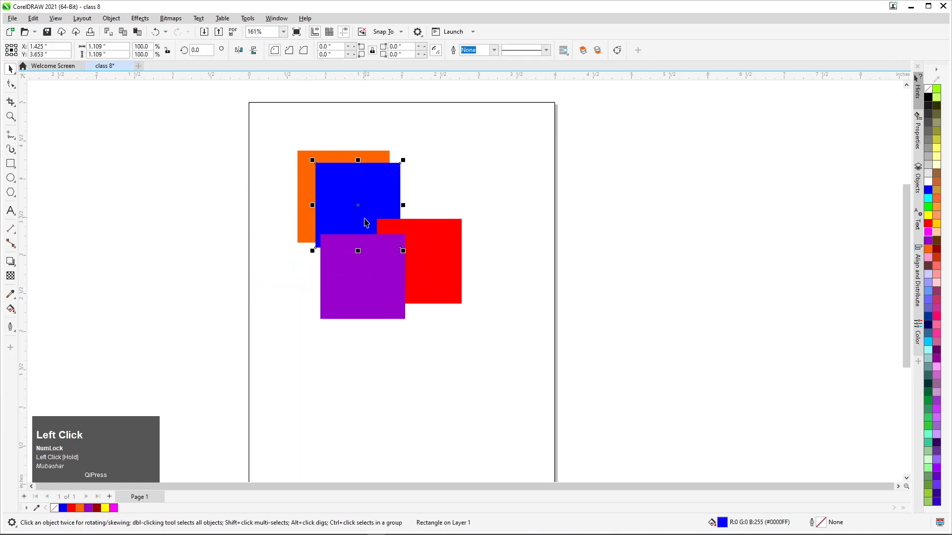
left_click_drag(356, 206, 398, 201)
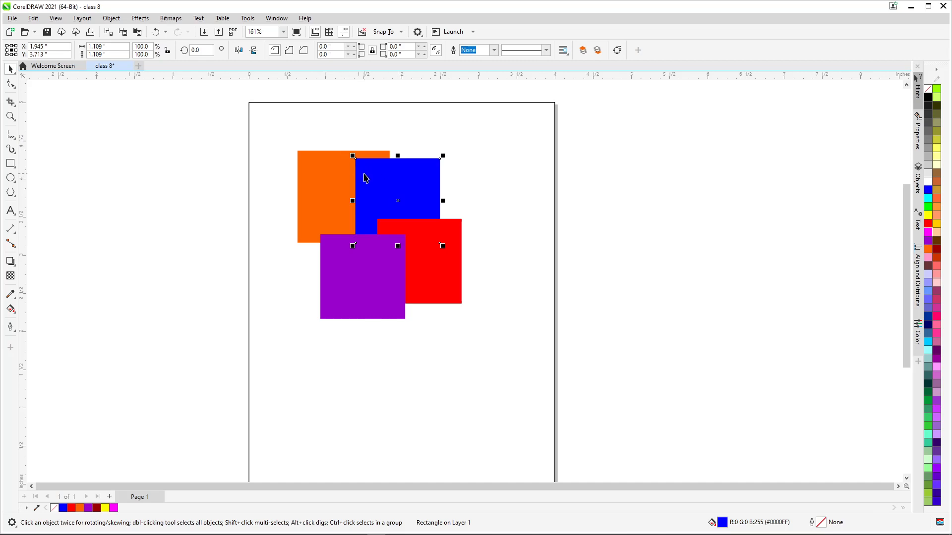
left_click(317, 188)
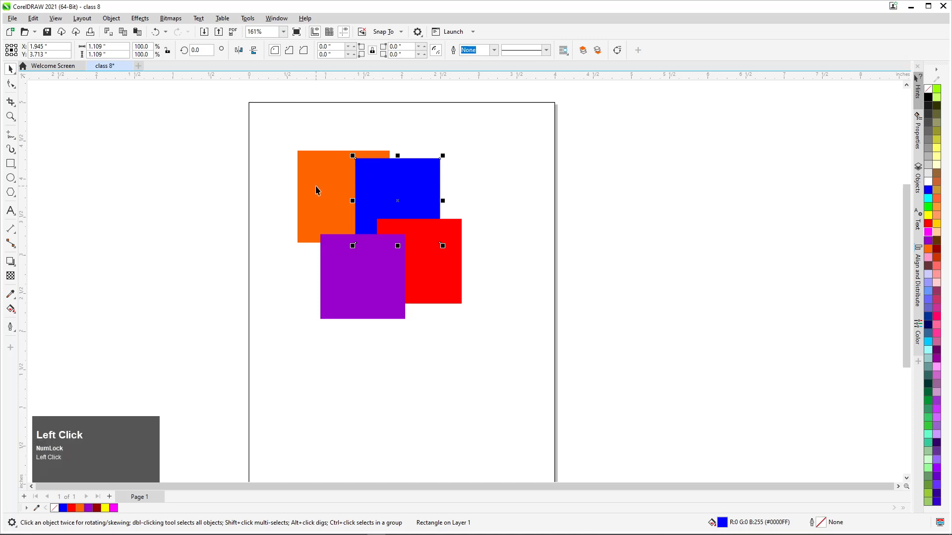
left_click_drag(477, 135, 325, 289)
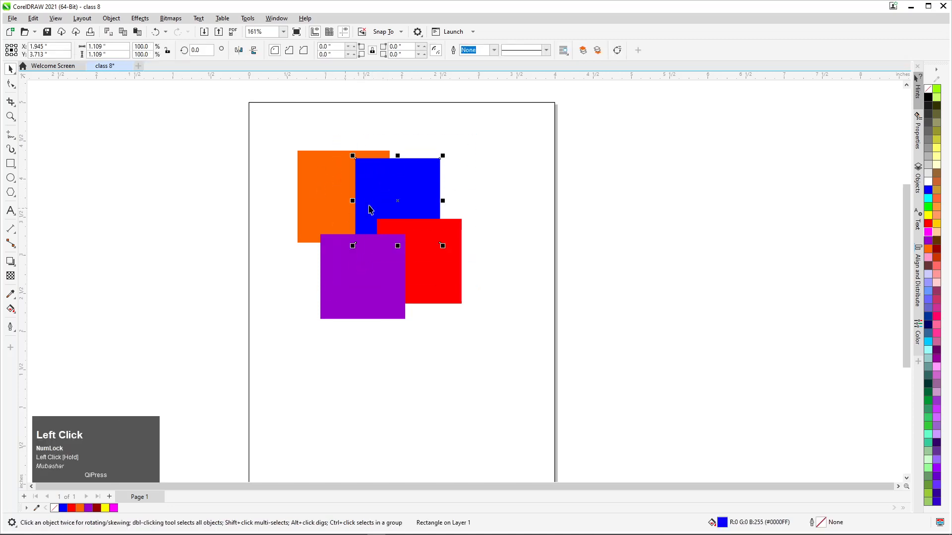
left_click(516, 128)
left_click_drag(500, 124, 334, 280)
Bring the blue square to the front with repeated Forward One, and send it back one level behind the purple square
key("ctrl+Page_Up")
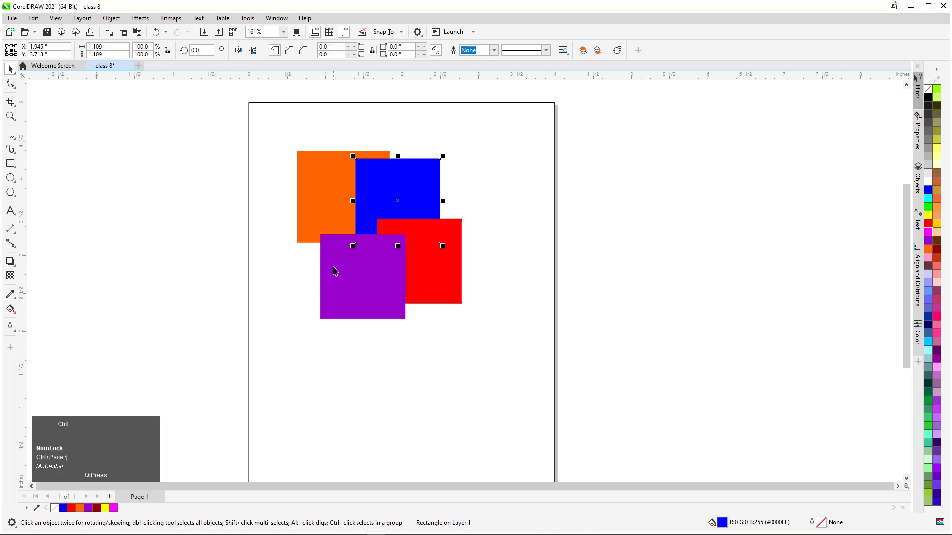
key("ctrl+Page_Up")
key("ctrl+Page_Up")
key("ctrl+Page_Down")
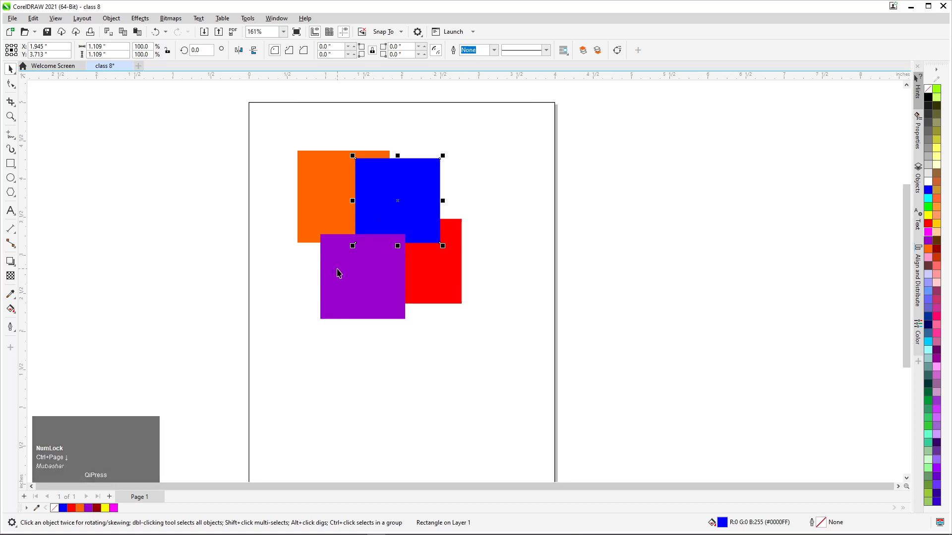
Send the blue square back two more levels with Back One, behind the red and orange squares
key("ctrl")
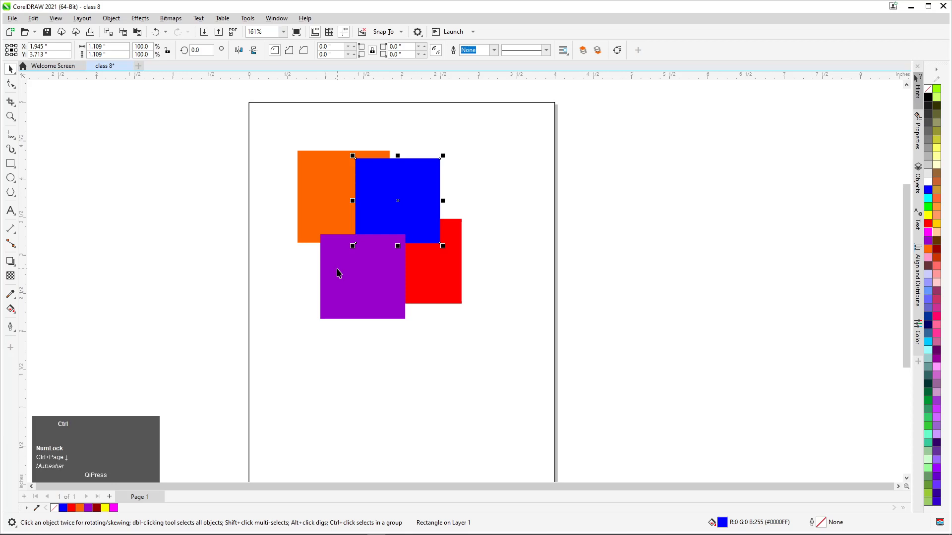
key("ctrl+Next")
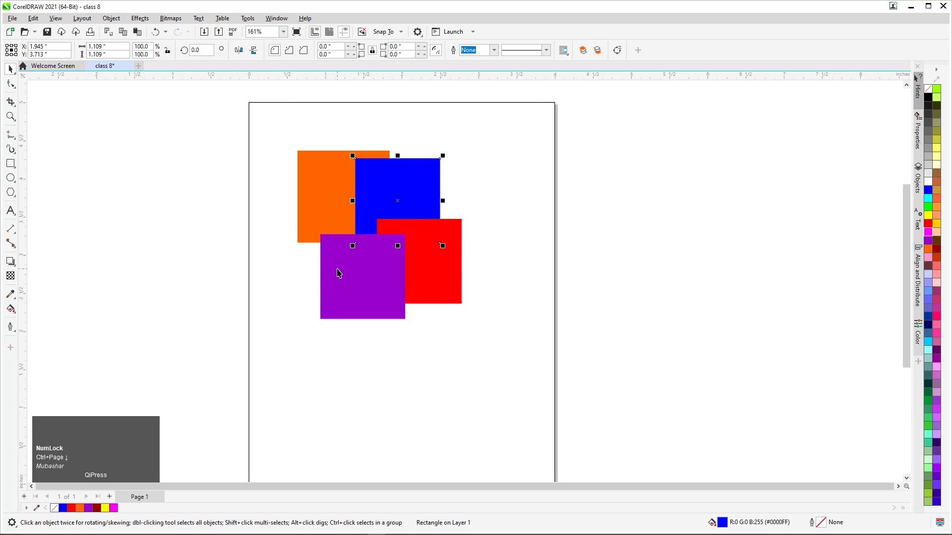
key("ctrl")
key("ctrl+Page_Down")
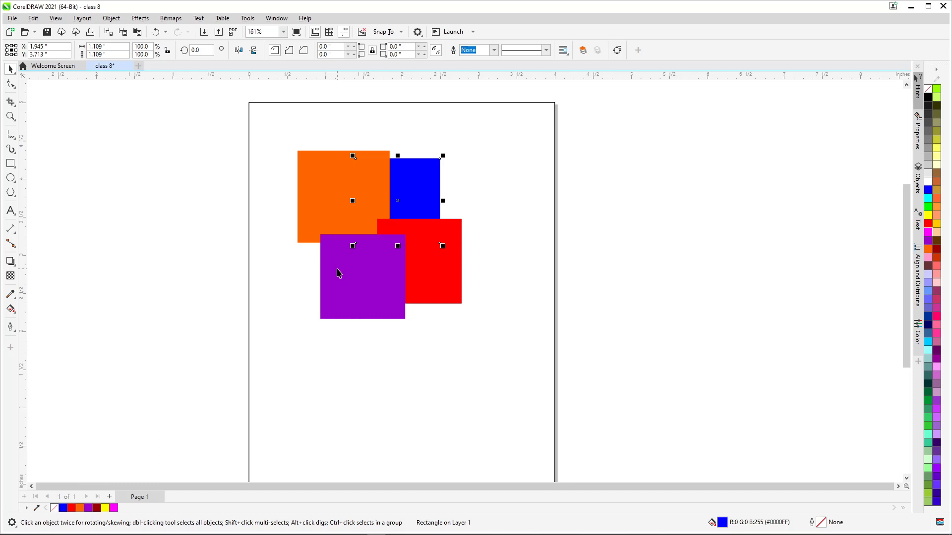
Bring the blue square in front of all the other squares with To Front of Layer
key("shift")
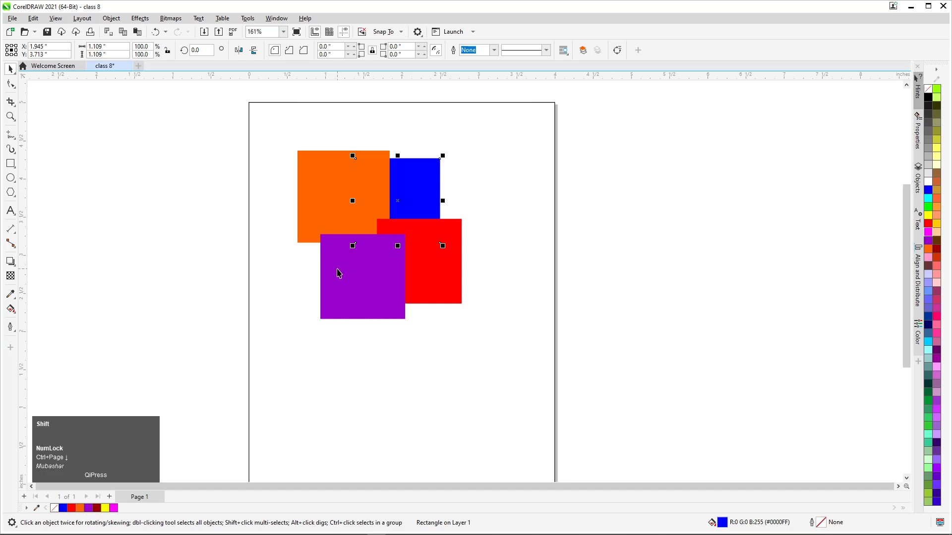
key("shift+Page_Up")
key("F4")
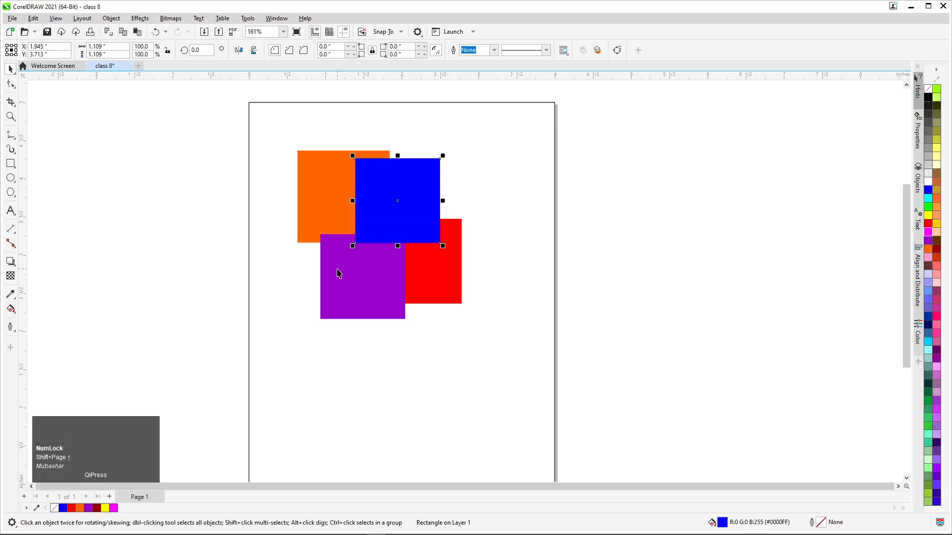